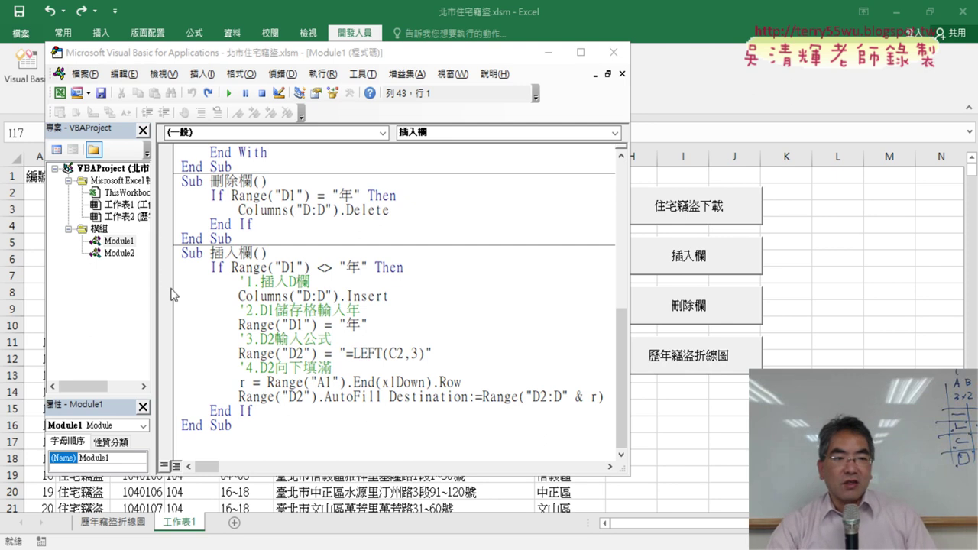
# Open Module1's code and review the 住宅竊盜下載 procedure and its button.
pyautogui.click(122, 247)
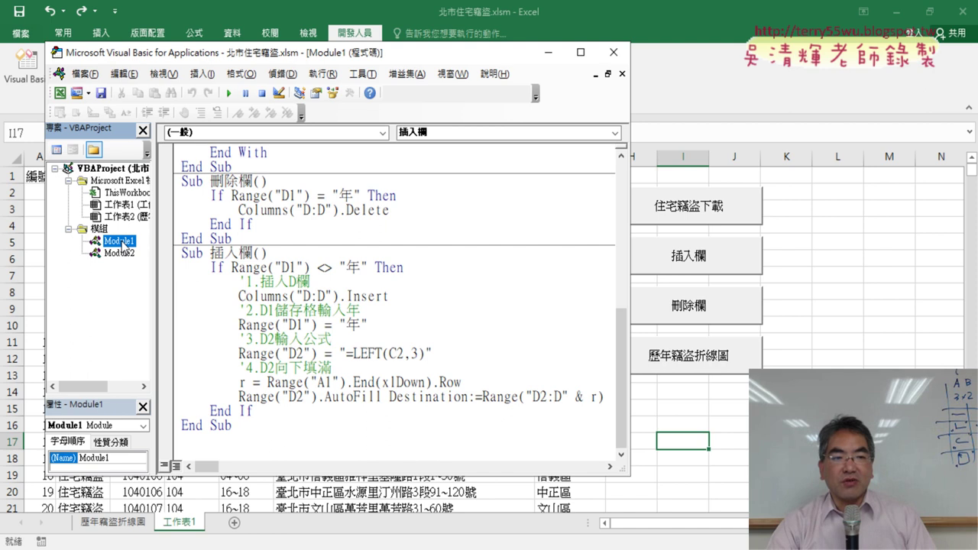
pyautogui.doubleClick(122, 247)
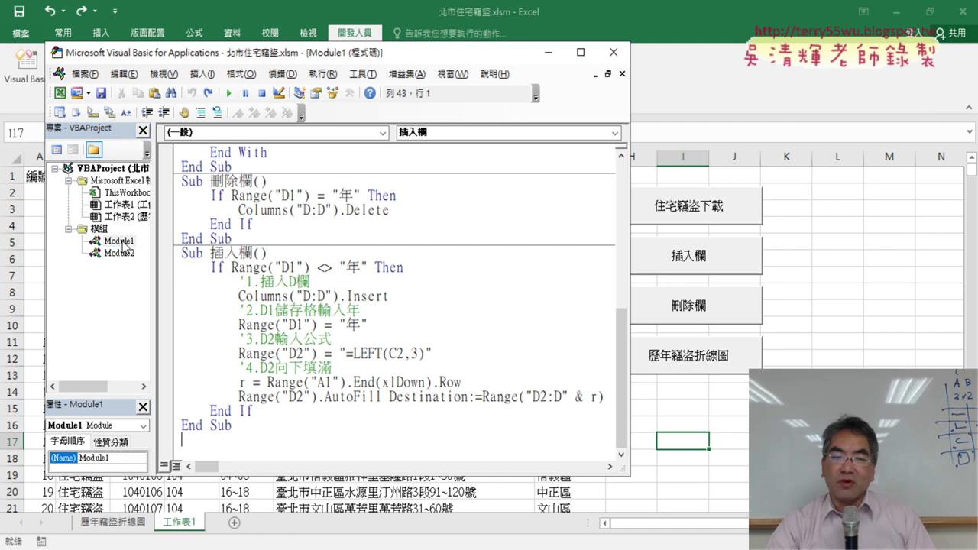
pyautogui.scroll(6, 236, 252)
pyautogui.scroll(1, 235, 253)
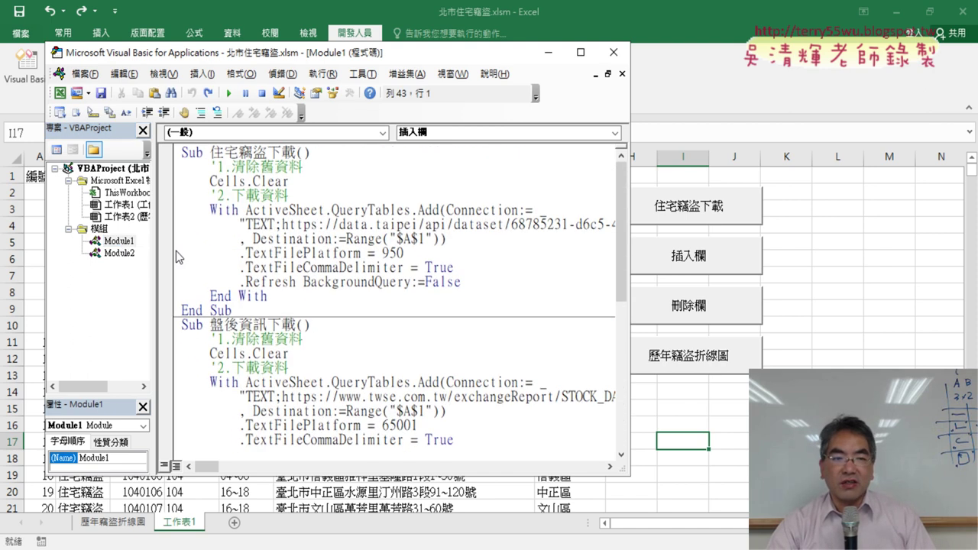
pyautogui.click(120, 243)
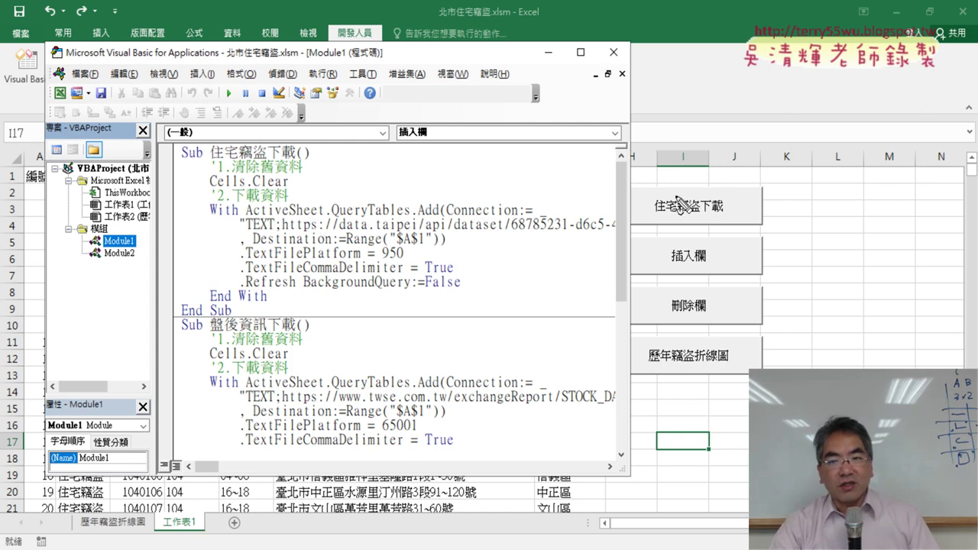
pyautogui.moveTo(714, 224)
pyautogui.mouseDown()
pyautogui.moveTo(740, 202)
pyautogui.moveTo(707, 229)
pyautogui.mouseUp()
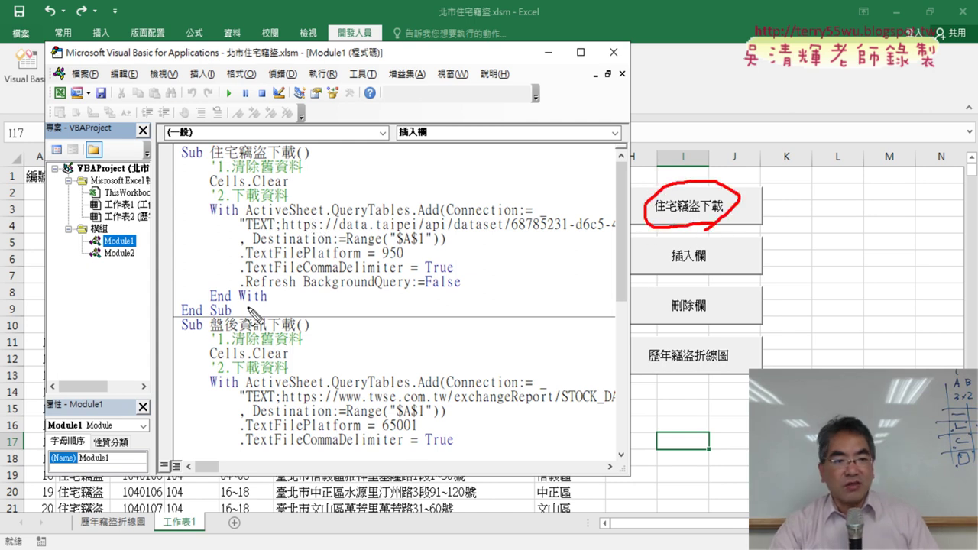
pyautogui.moveTo(232, 314)
pyautogui.mouseDown()
pyautogui.moveTo(165, 182)
pyautogui.moveTo(236, 326)
pyautogui.mouseUp()
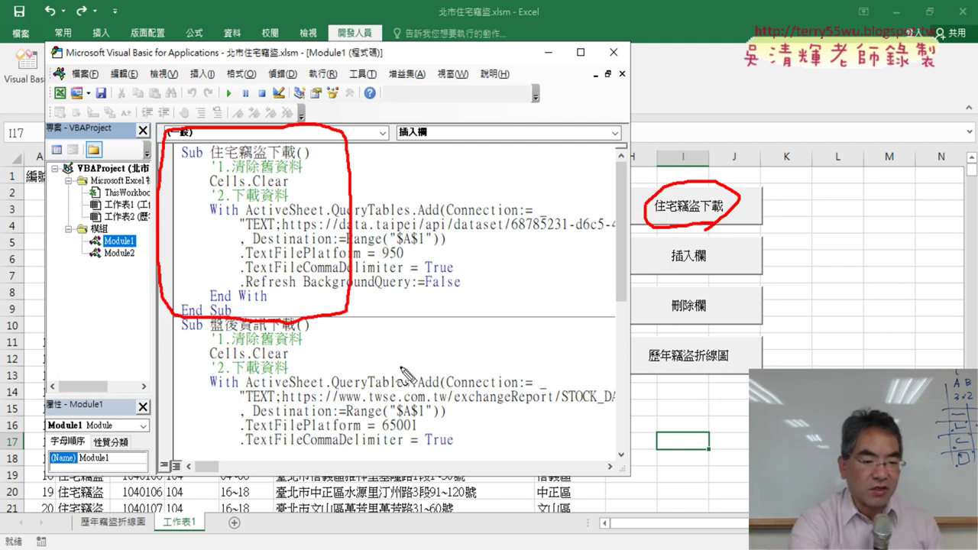
pyautogui.press('Escape')
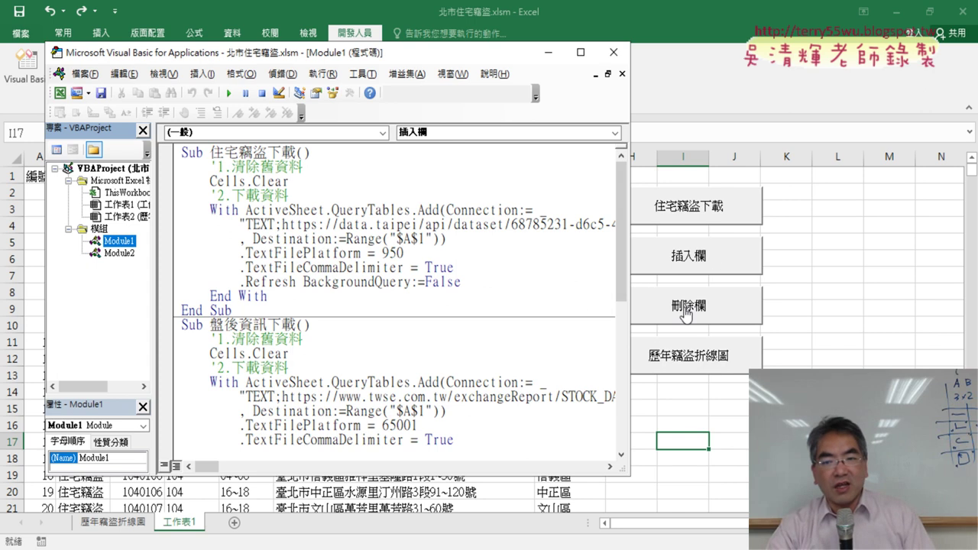
pyautogui.click(336, 314)
pyautogui.scroll(-7, 336, 314)
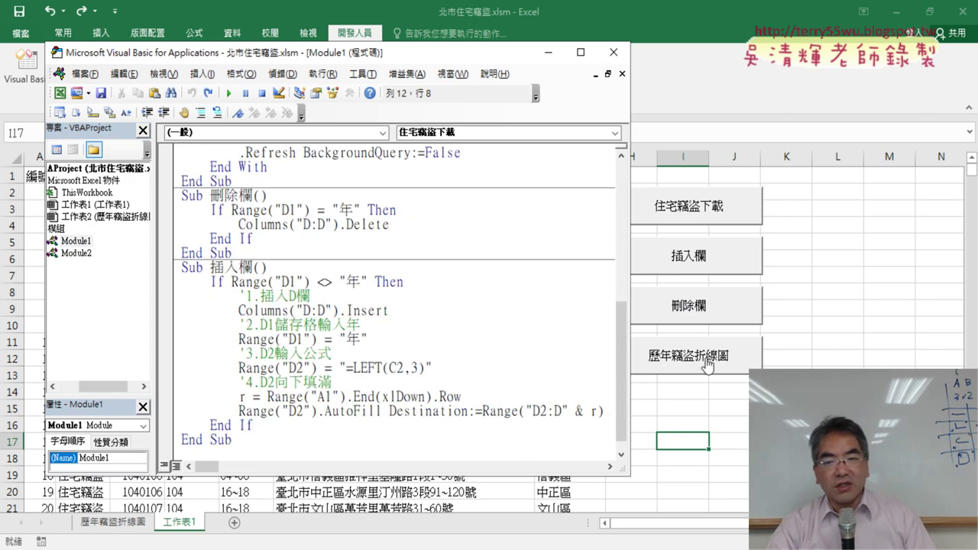
# Open Module2 and scroll through its 樞紐圖 line-chart macro.
pyautogui.click(81, 254)
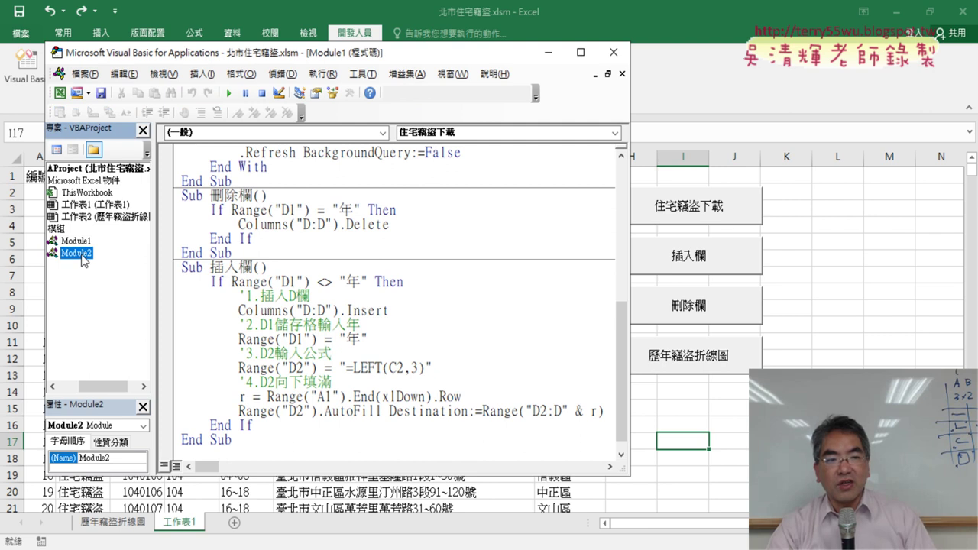
pyautogui.doubleClick(82, 256)
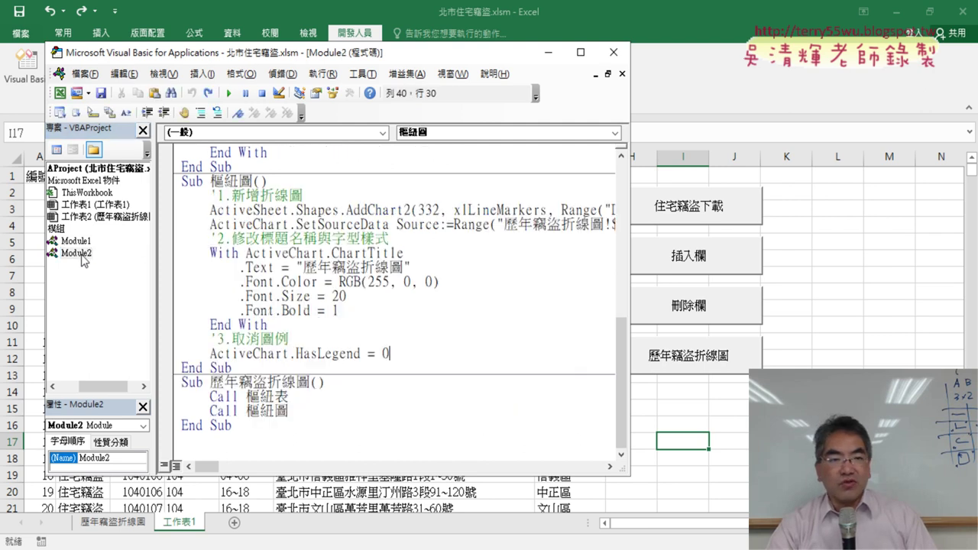
pyautogui.scroll(2, 232, 226)
pyautogui.scroll(5, 249, 221)
pyautogui.scroll(2, 249, 221)
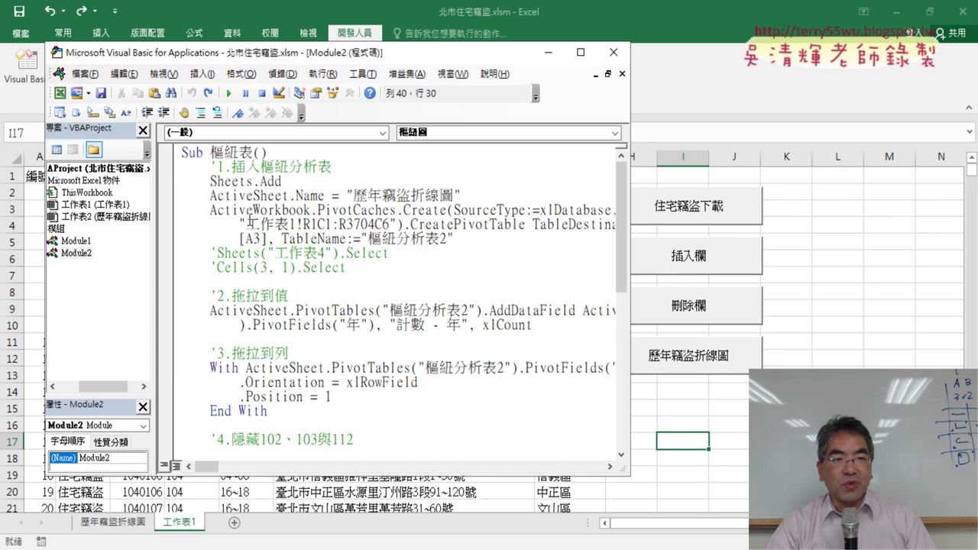
pyautogui.scroll(-5, 263, 221)
pyautogui.scroll(-2, 255, 246)
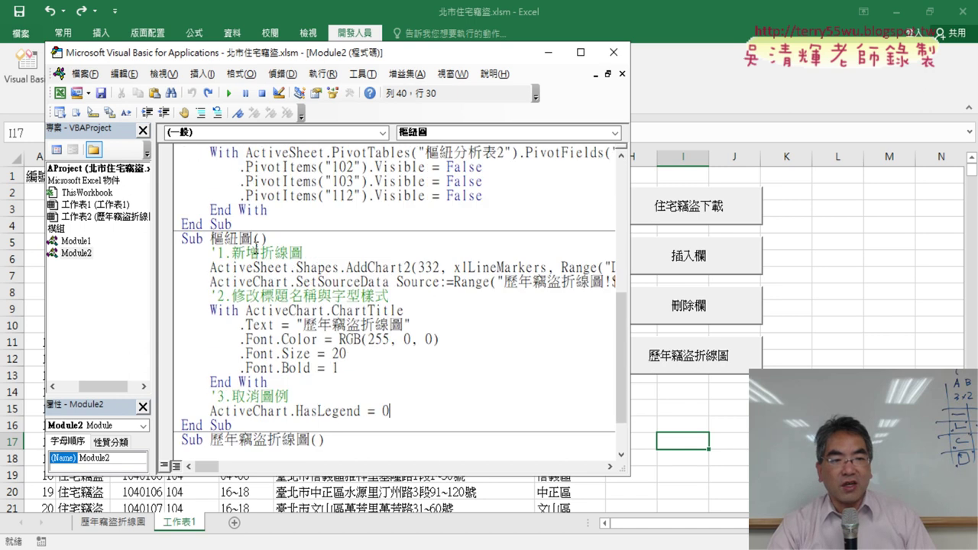
pyautogui.click(74, 255)
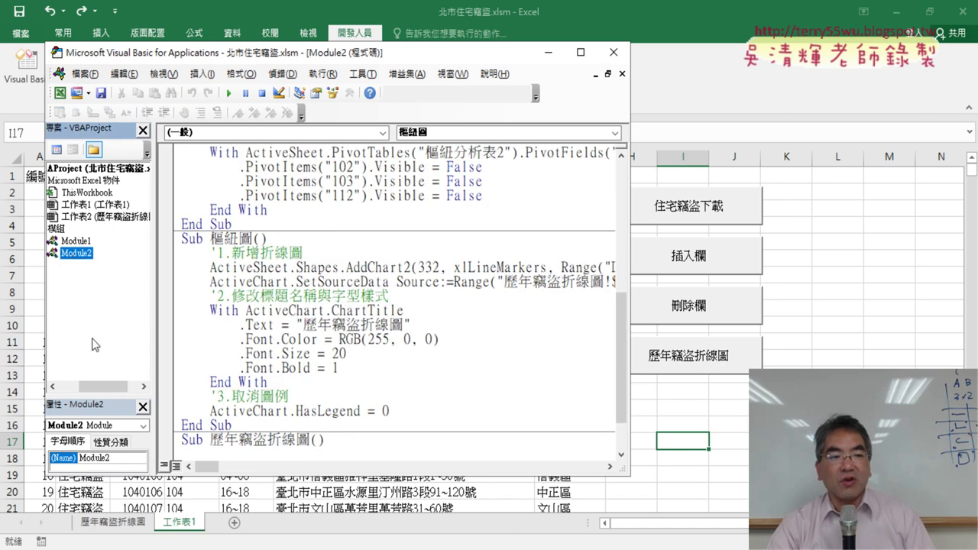
pyautogui.moveTo(107, 386); pyautogui.dragTo(86, 388)
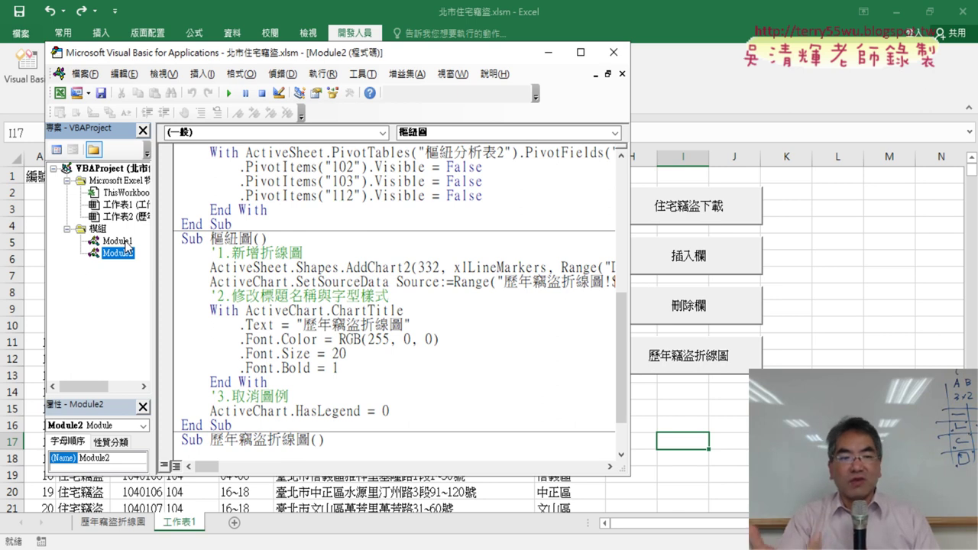
# Narrow the VBA editor window so worksheet column G is visible.
pyautogui.click(126, 242)
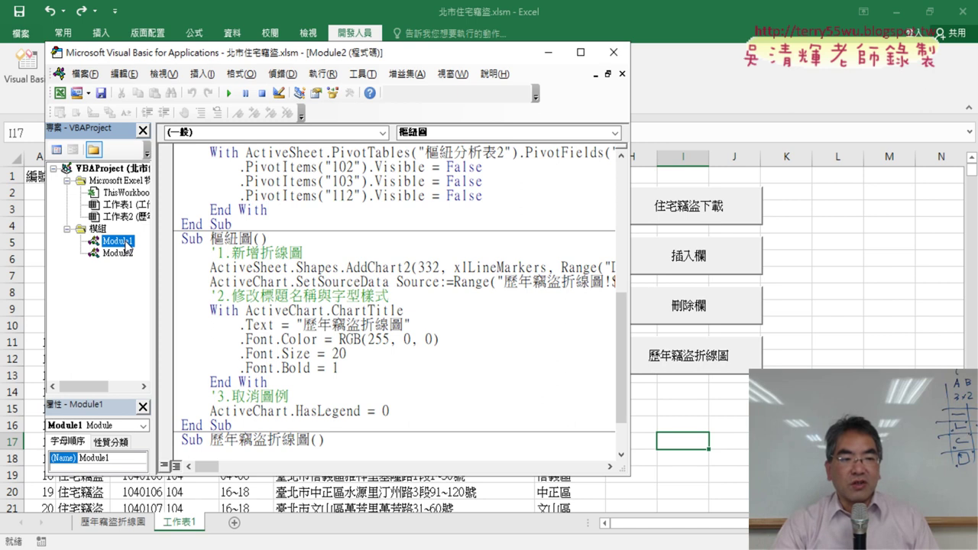
pyautogui.click(130, 253)
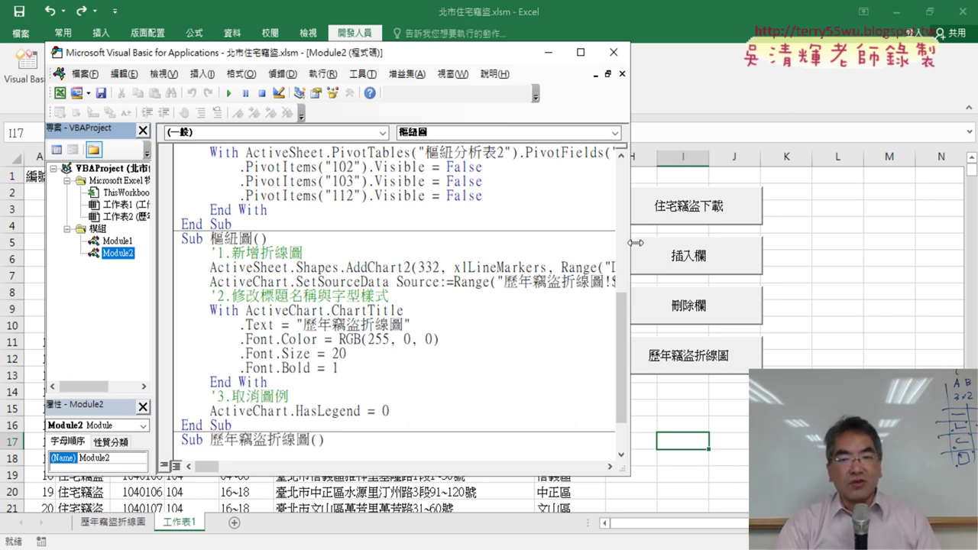
pyautogui.moveTo(634, 243); pyautogui.dragTo(470, 243)
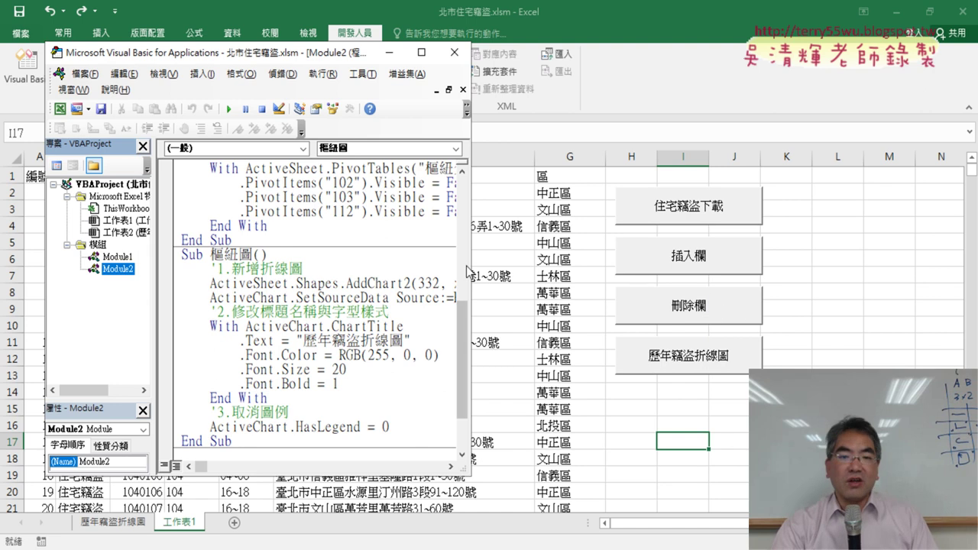
# Widen the editor, reopen Module1, and select the whole 刪除欄 procedure.
pyautogui.moveTo(471, 271); pyautogui.dragTo(566, 266)
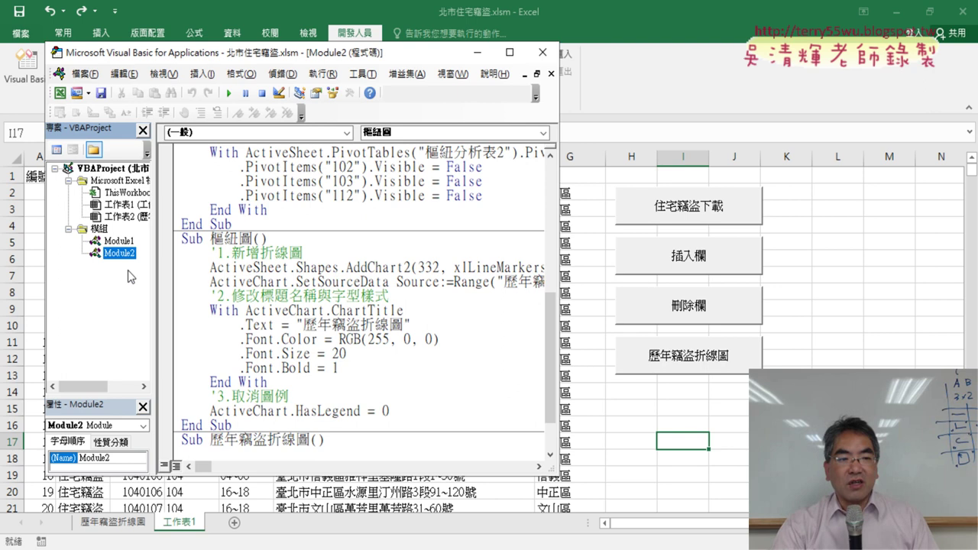
pyautogui.doubleClick(118, 241)
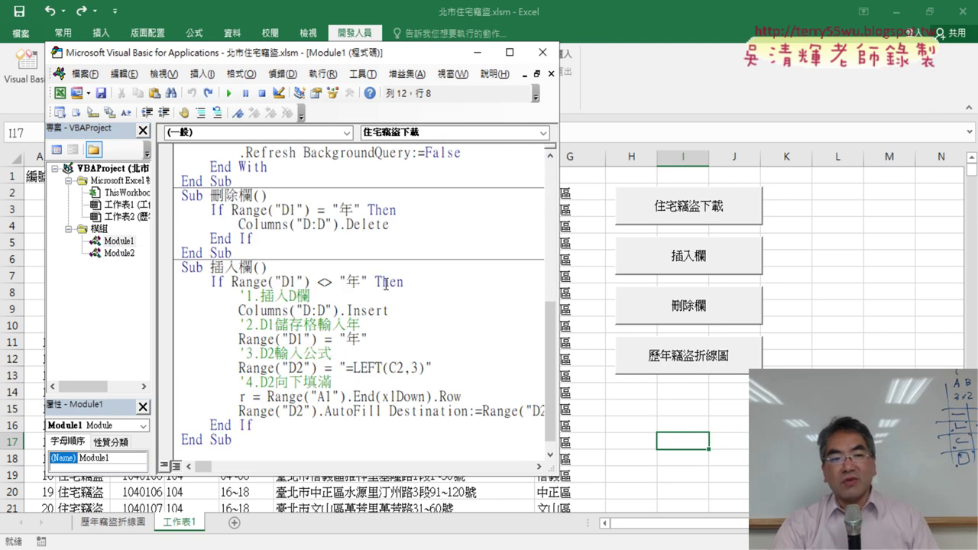
pyautogui.click(119, 241)
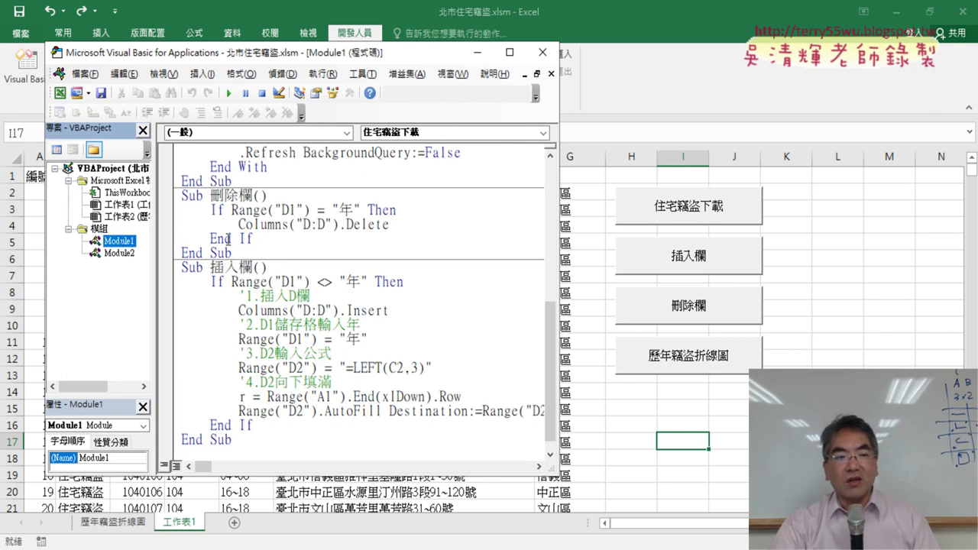
pyautogui.moveTo(231, 252); pyautogui.dragTo(181, 197)
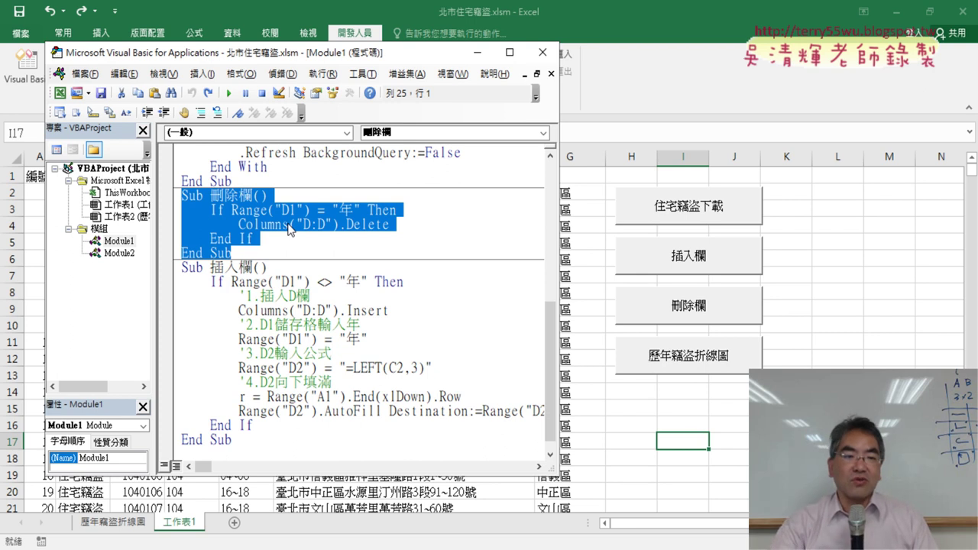
# Duplicate the 刪除欄 procedure below the original and rename the copy 刪除欄_區.
pyautogui.rightClick(290, 225)
pyautogui.click(300, 251)
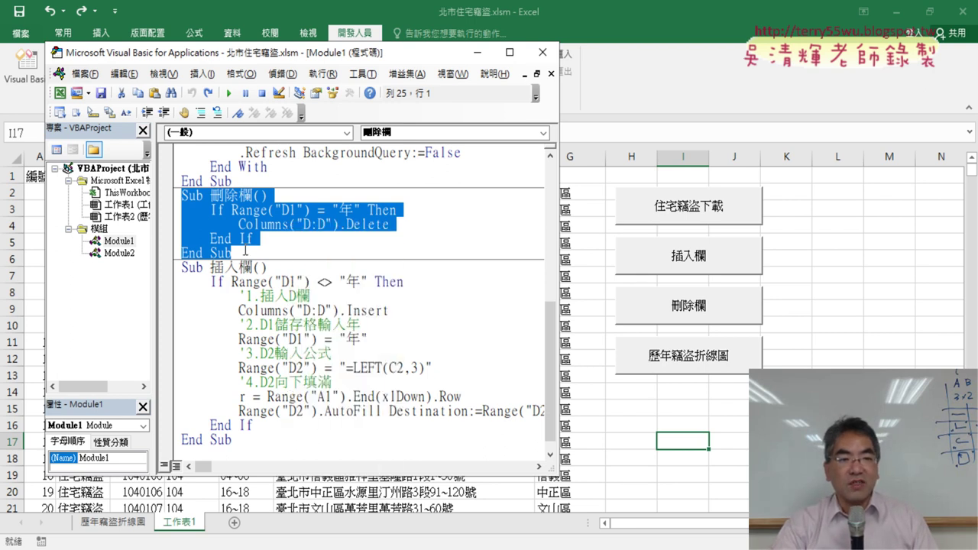
pyautogui.click(233, 253)
pyautogui.press('Return')
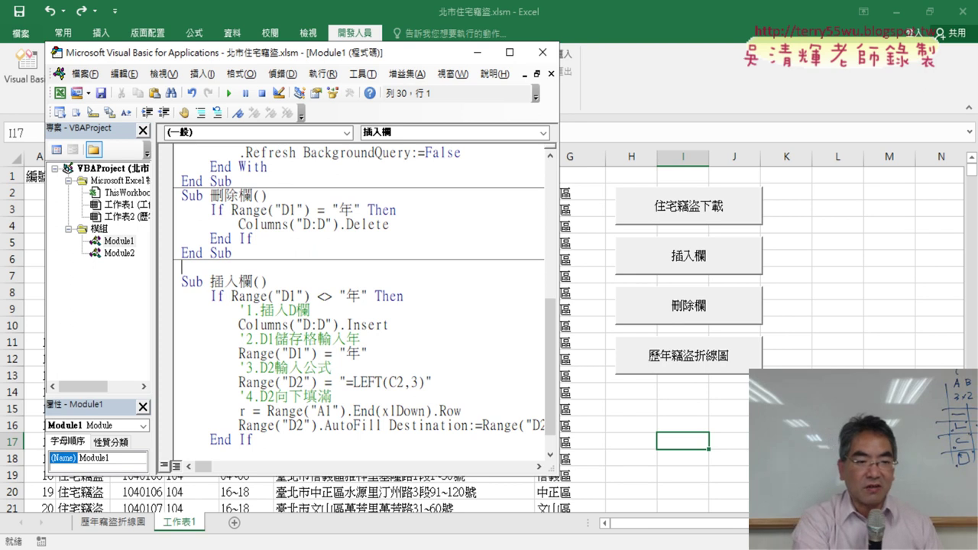
pyautogui.write('Sub 刪除欄()     If Range("D1") = "年" Then         Columns("D:D").Delete     End If End Sub')
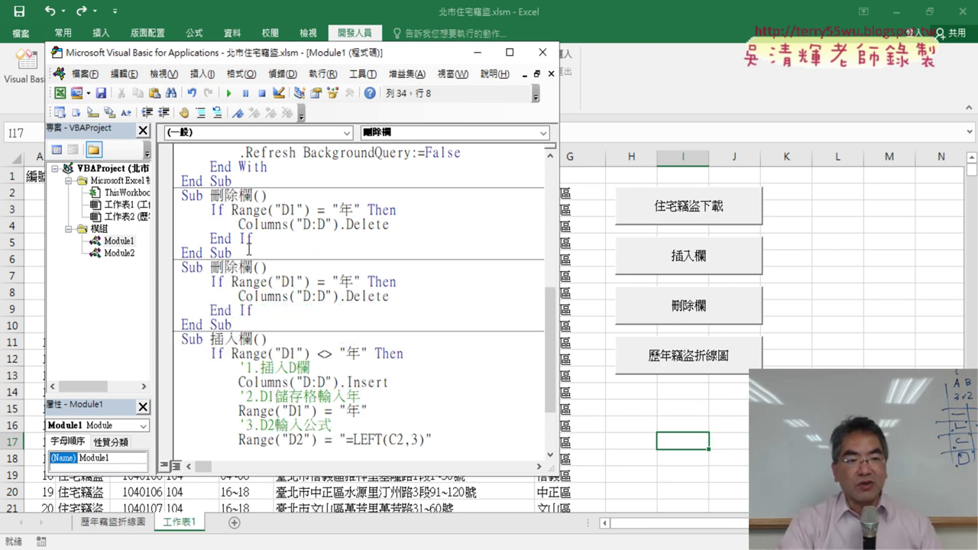
pyautogui.click(260, 267)
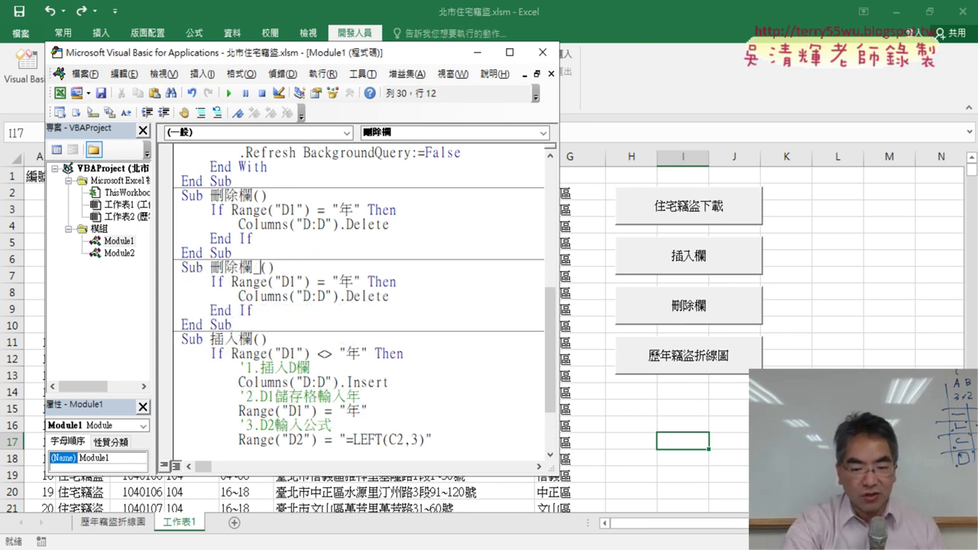
pyautogui.write('區')
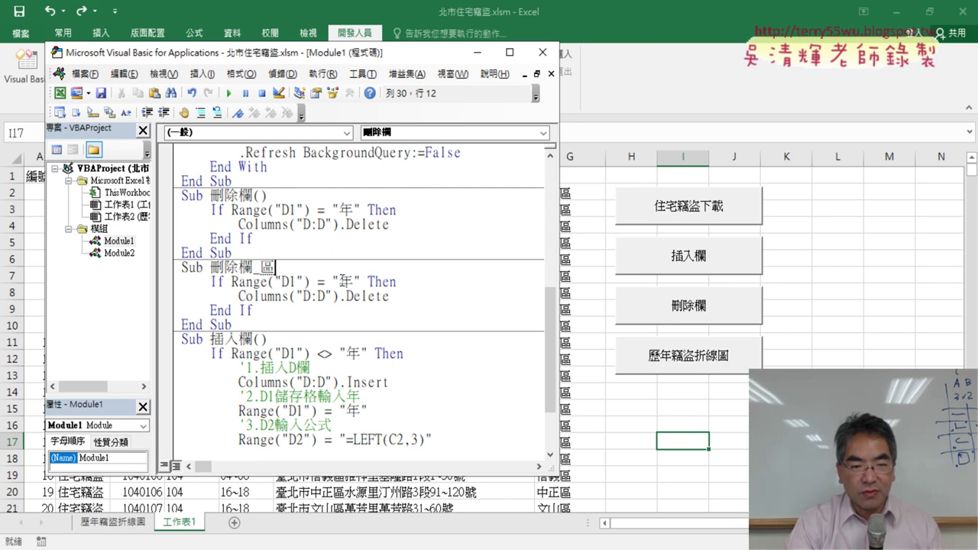
pyautogui.press('Return')
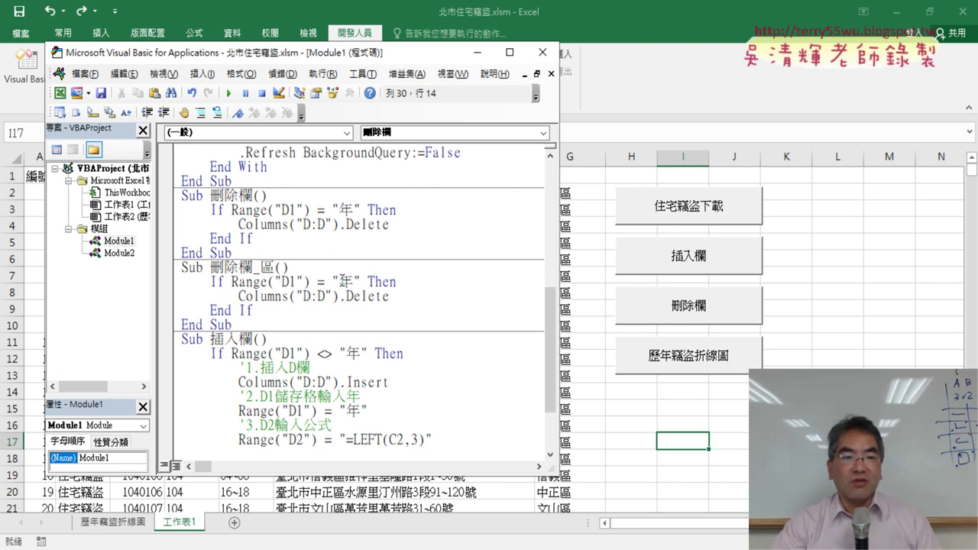
pyautogui.moveTo(556, 261); pyautogui.dragTo(531, 263)
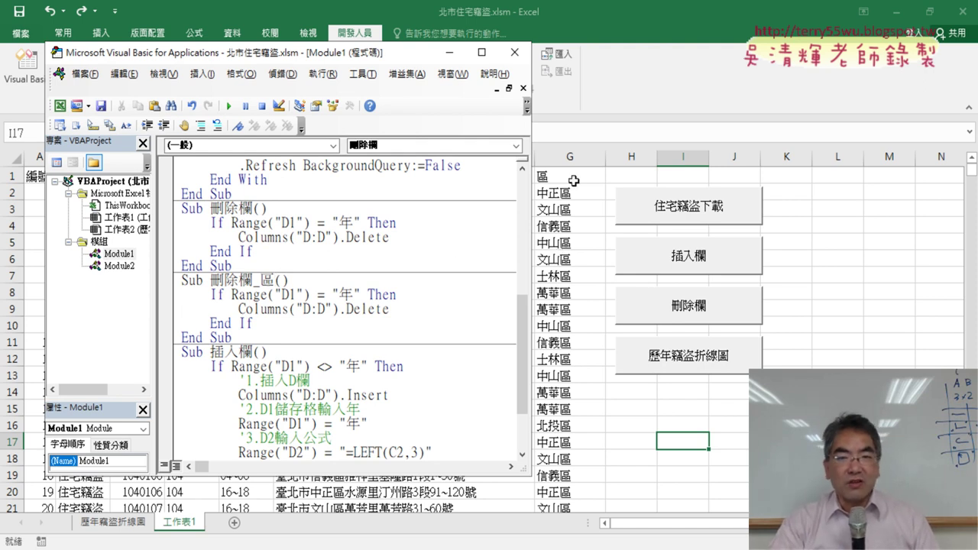
# Change the 刪除欄_區 condition from Range("D1") = "年" to Range("G1") = "區".
pyautogui.click(287, 296)
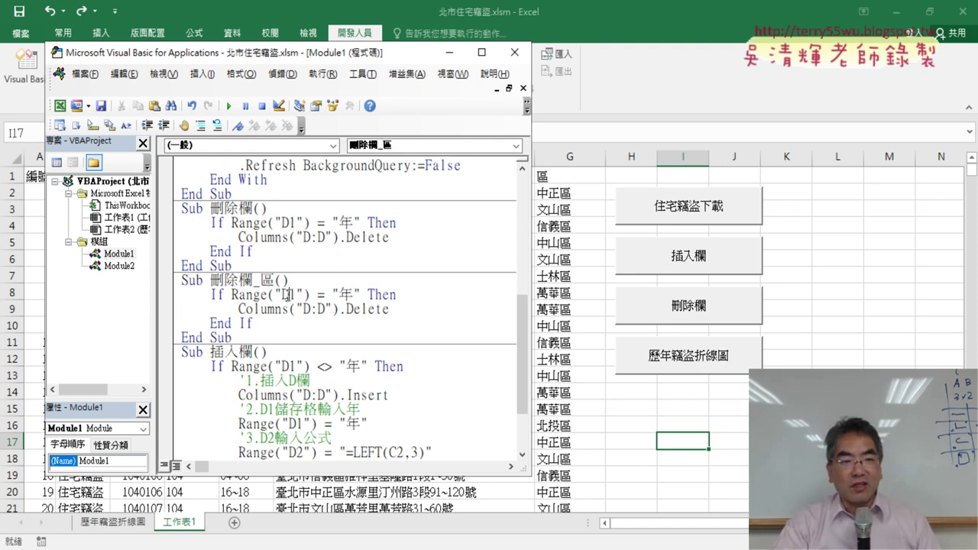
pyautogui.moveTo(281, 295); pyautogui.dragTo(288, 295)
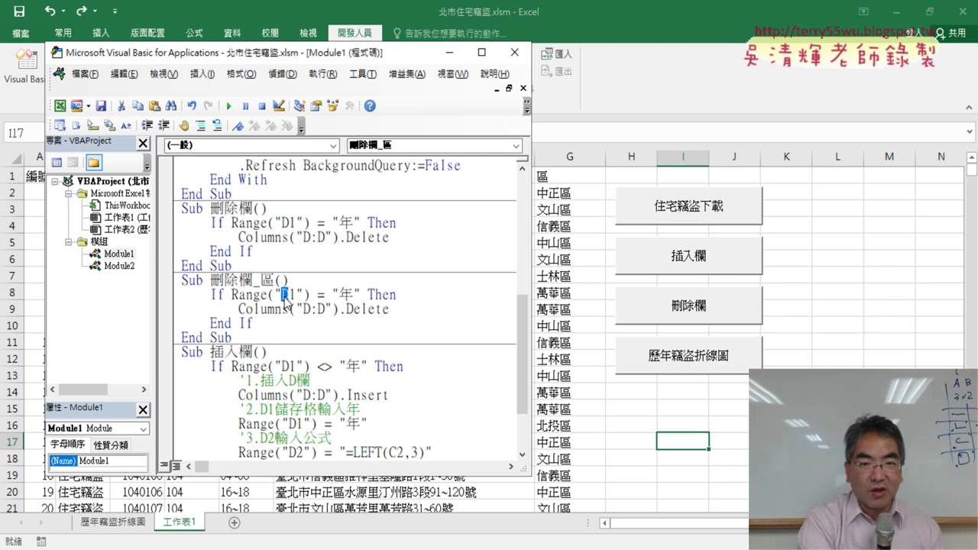
pyautogui.write('G')
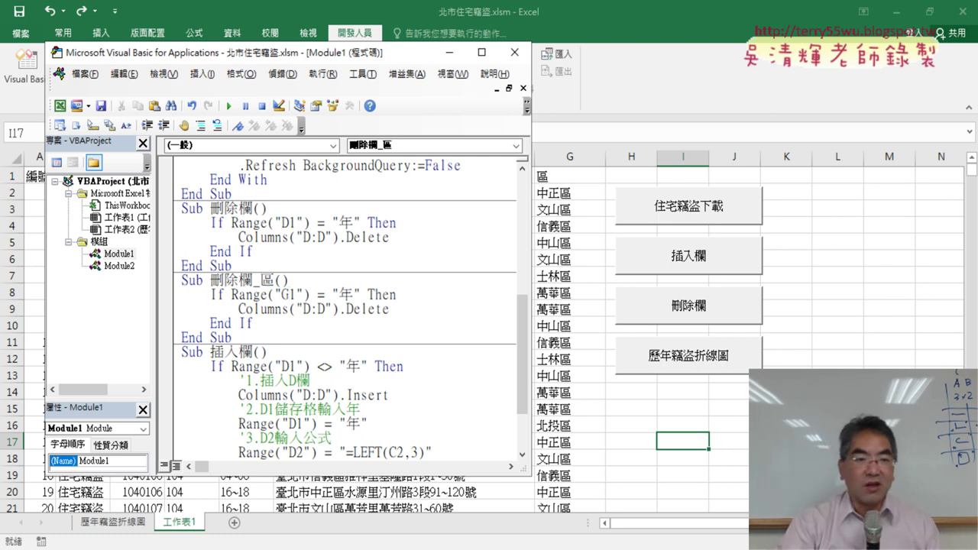
pyautogui.doubleClick(353, 291)
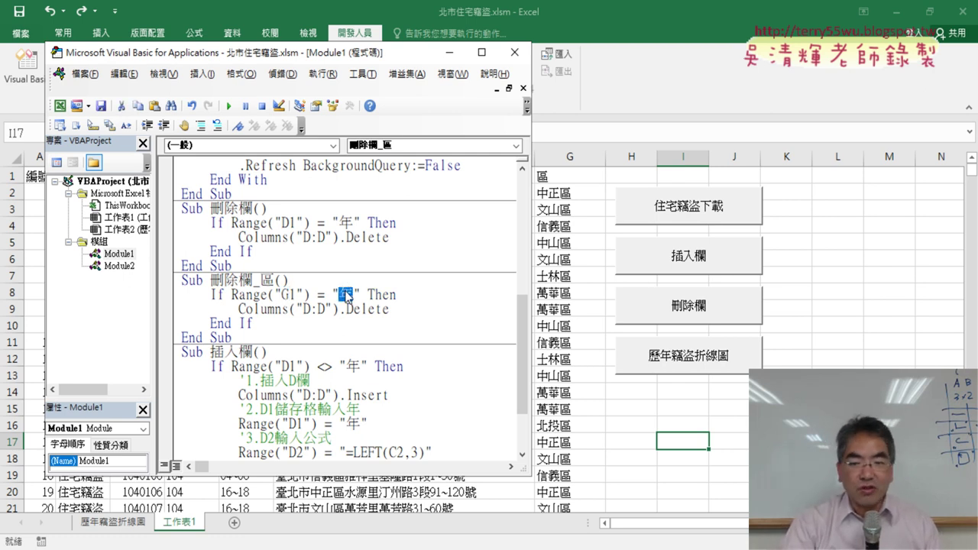
pyautogui.write('區')
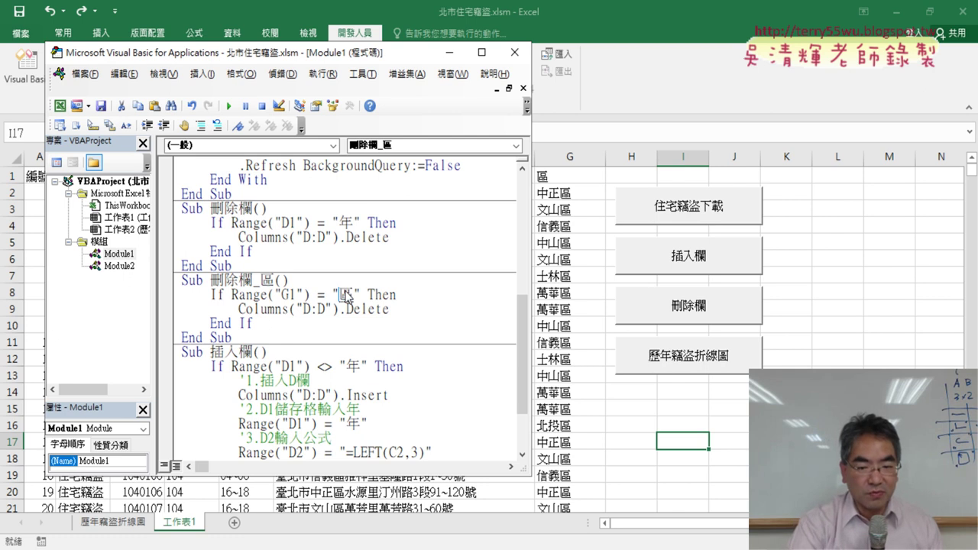
pyautogui.press('Return')
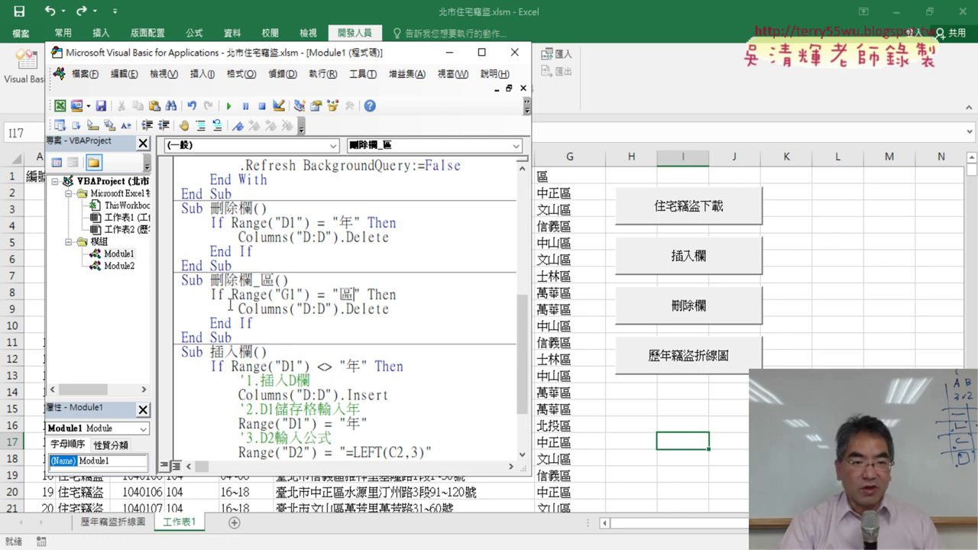
pyautogui.moveTo(231, 294); pyautogui.dragTo(359, 294)
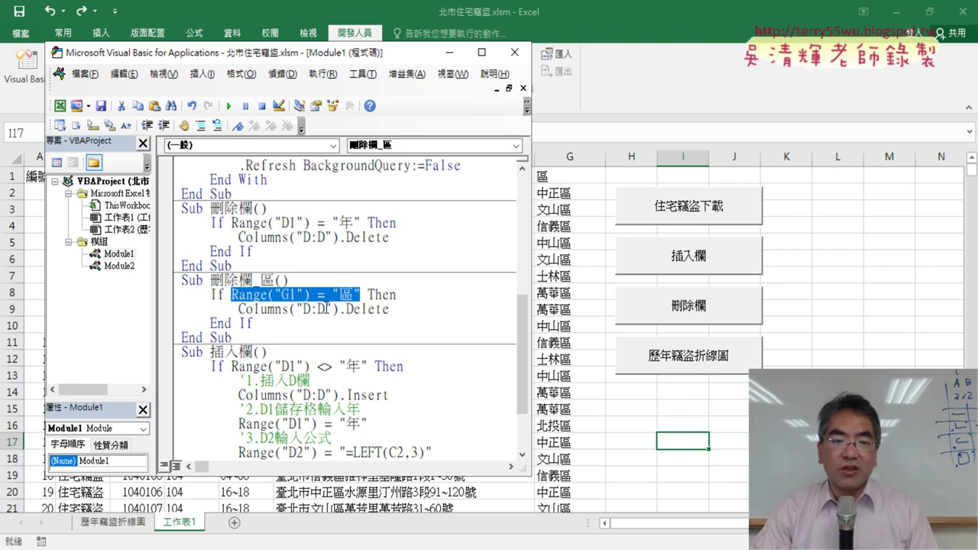
# Replace Columns("D:D") with Columns("G") in the 刪除欄_區 delete line.
pyautogui.moveTo(324, 308); pyautogui.dragTo(303, 309)
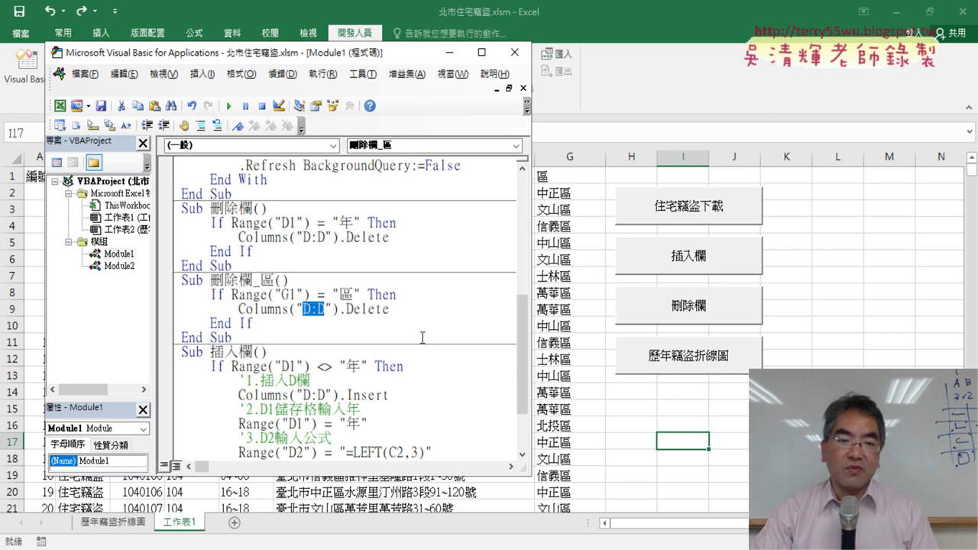
pyautogui.click(306, 308)
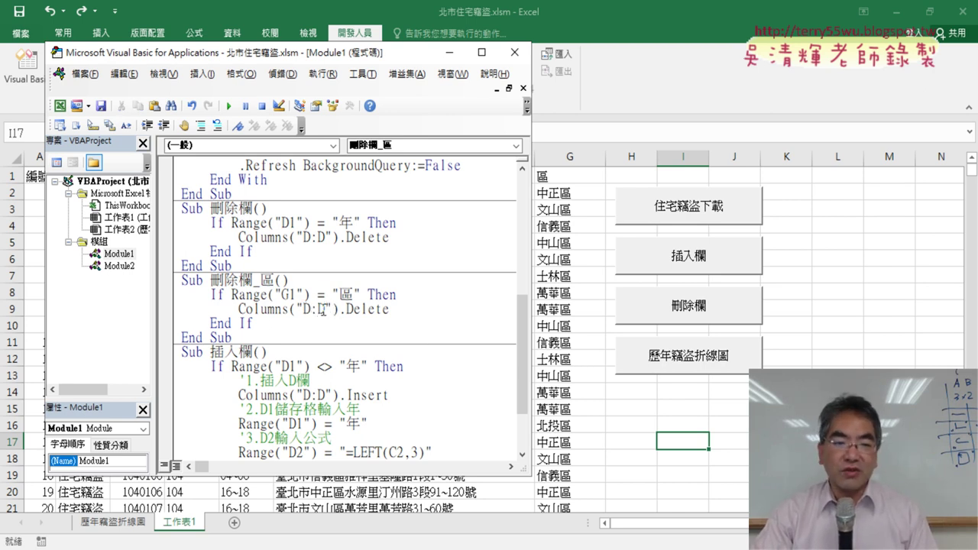
pyautogui.moveTo(324, 309); pyautogui.dragTo(303, 309)
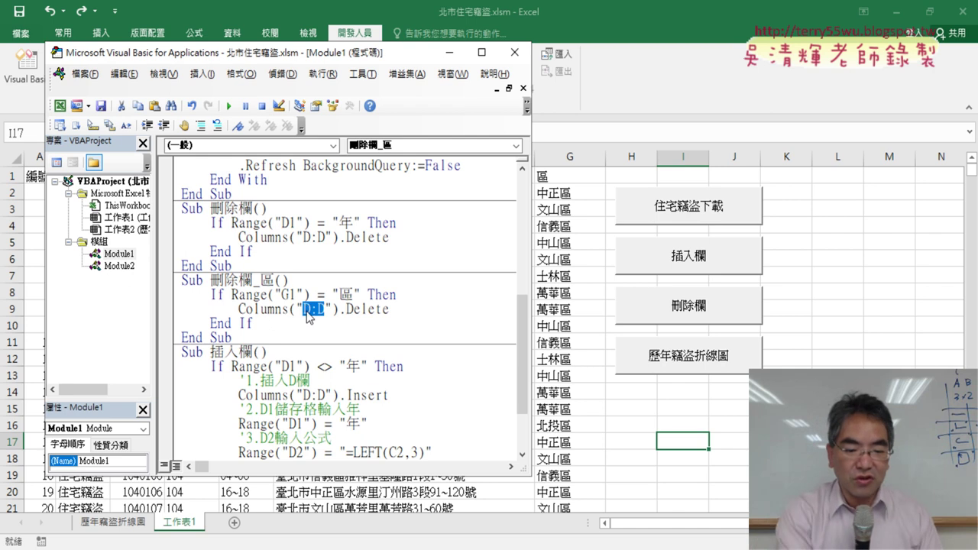
pyautogui.write('G')
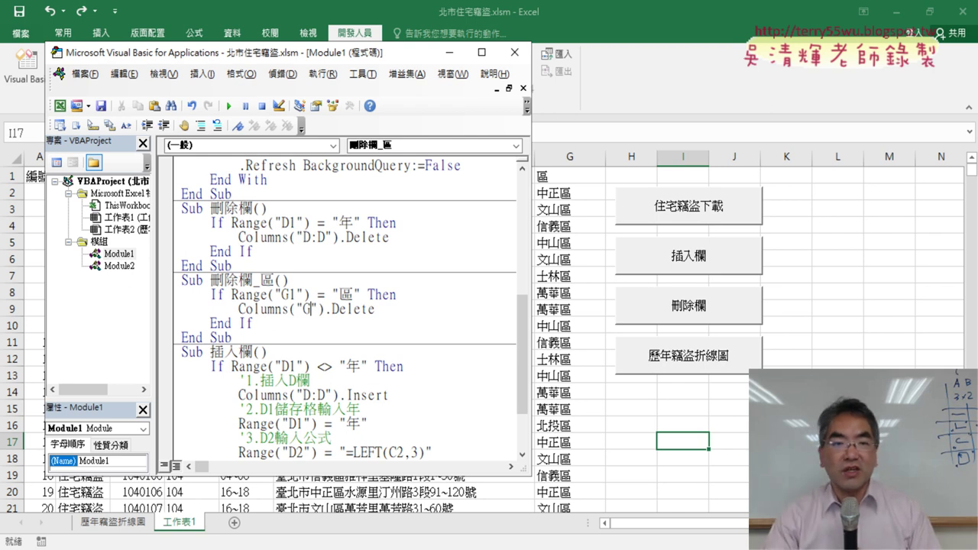
pyautogui.moveTo(356, 61); pyautogui.dragTo(357, 226)
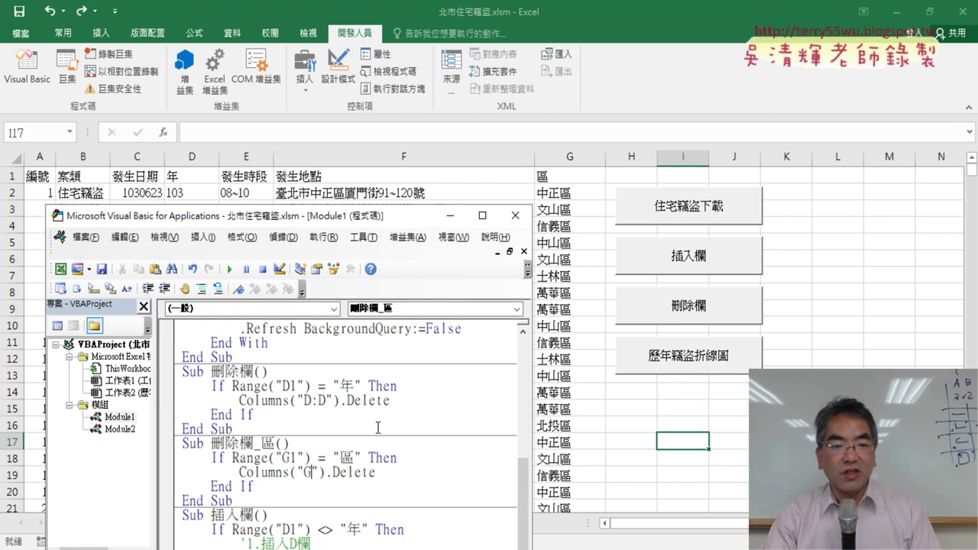
# Try Columns(7) as the delete target, then revert it to Columns("G").
pyautogui.moveTo(317, 472); pyautogui.dragTo(296, 473)
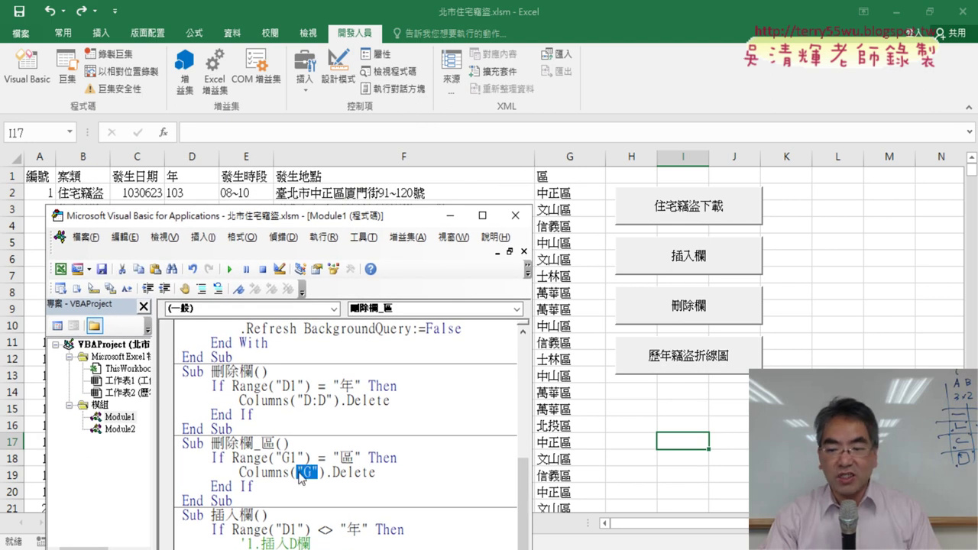
pyautogui.write('7')
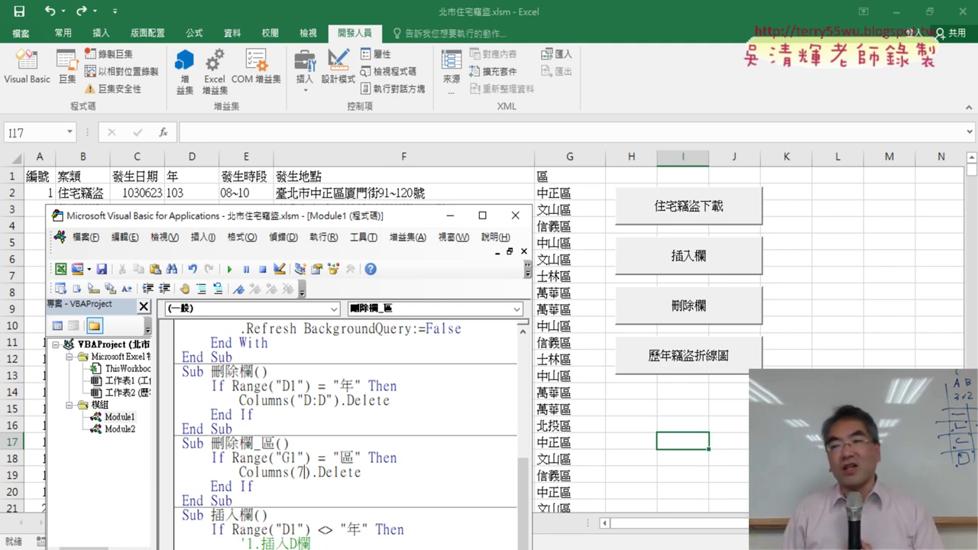
pyautogui.press('BackSpace')
pyautogui.write('"G"')
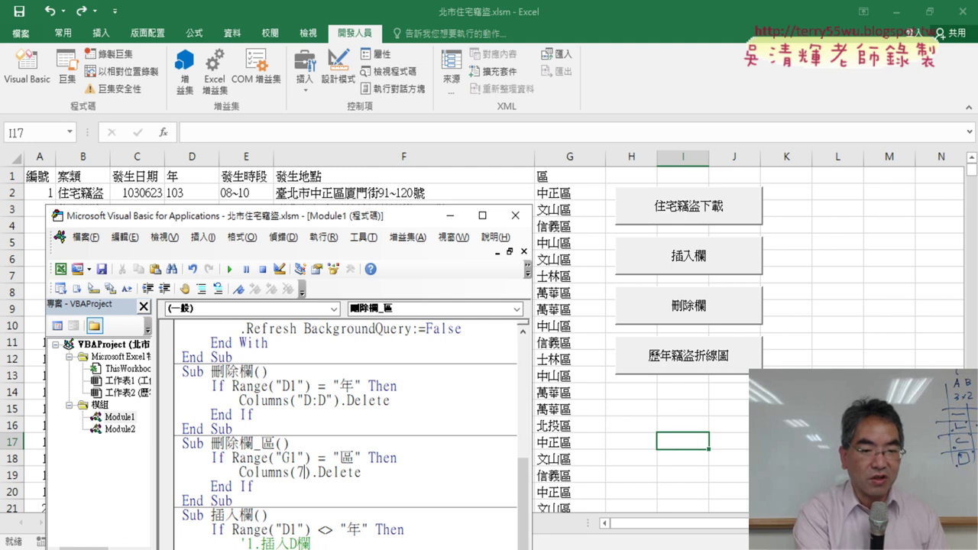
pyautogui.moveTo(318, 472); pyautogui.dragTo(297, 472)
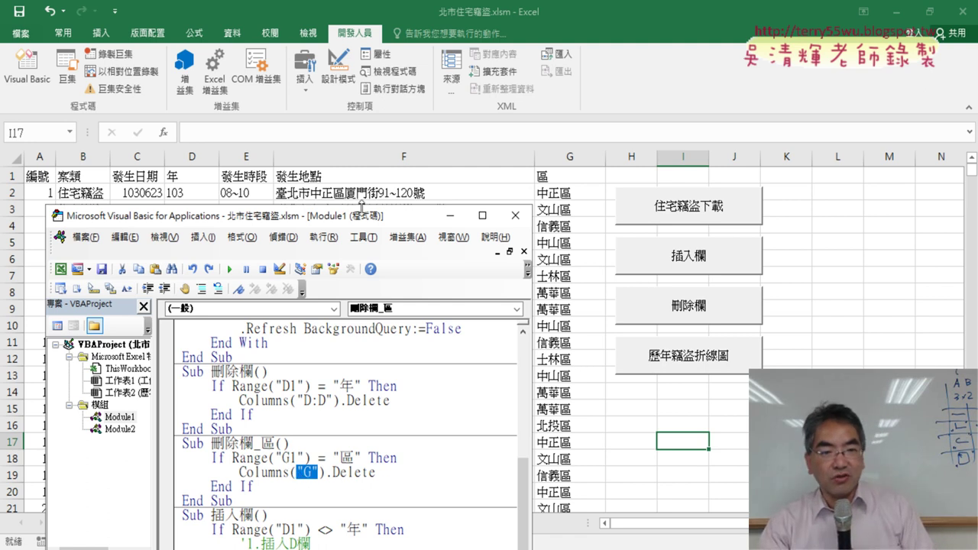
# Bring the 工作表1 worksheet with its 區 column G to the front.
pyautogui.moveTo(360, 206); pyautogui.dragTo(349, 75)
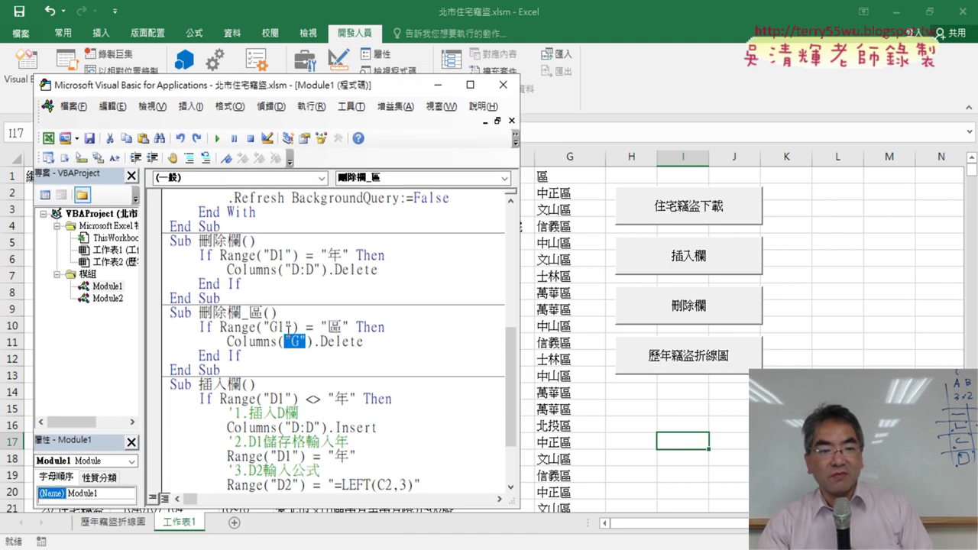
pyautogui.click(286, 326)
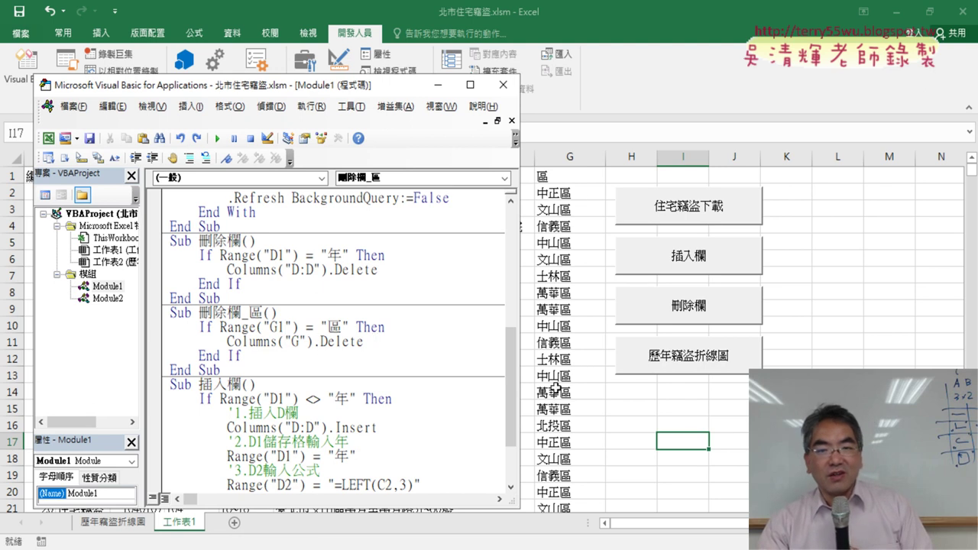
pyautogui.click(554, 193)
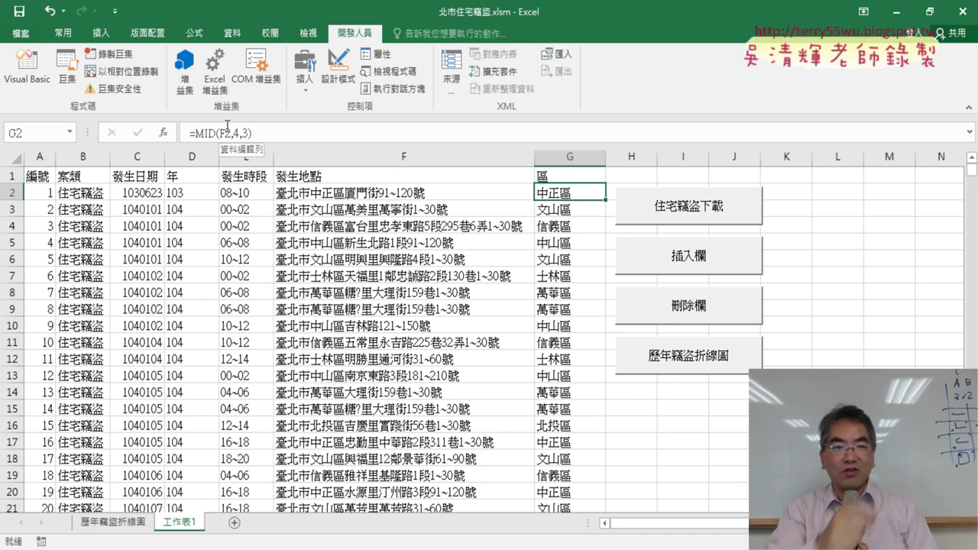
# Copy the 插入欄 procedure in Module1 and paste a duplicate right after it.
pyautogui.click(39, 78)
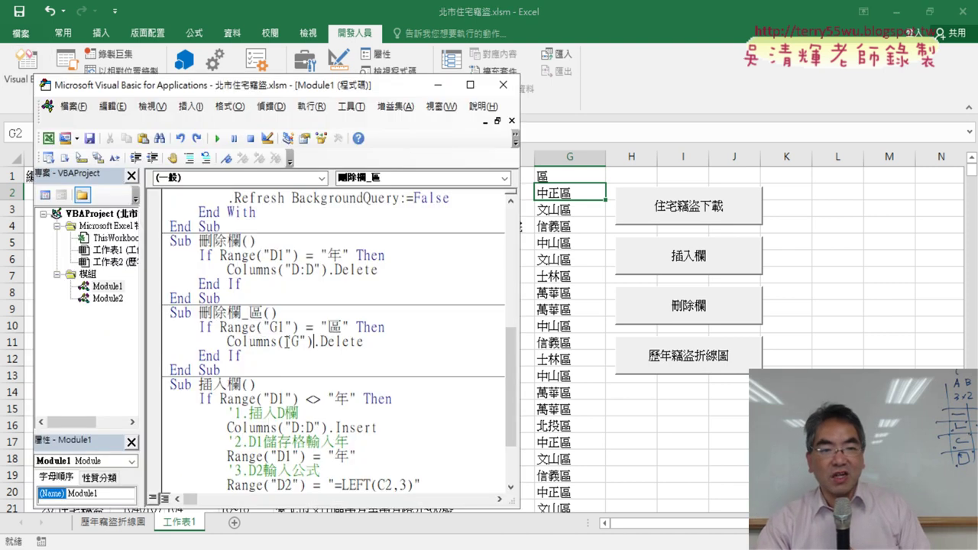
pyautogui.moveTo(225, 370); pyautogui.dragTo(163, 311)
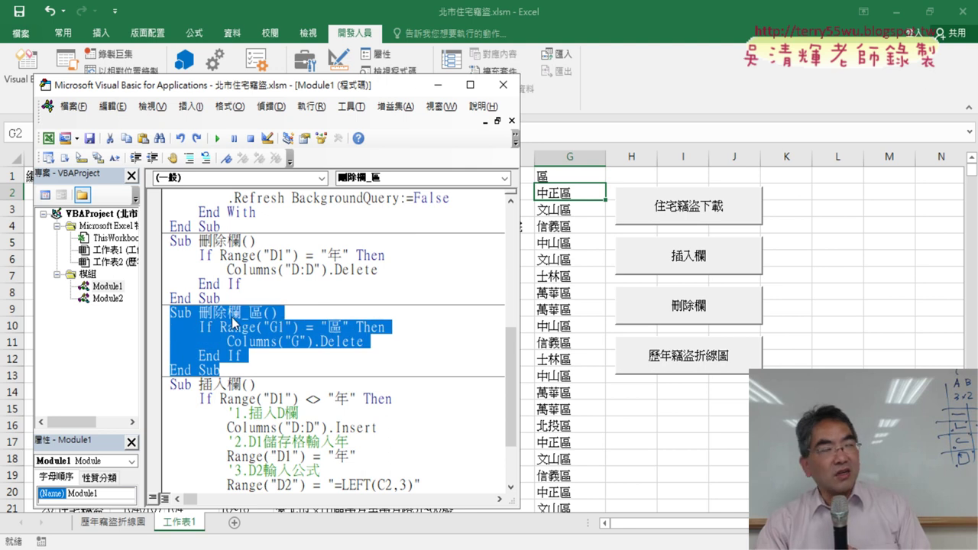
pyautogui.scroll(-1, 247, 322)
pyautogui.scroll(-1, 249, 321)
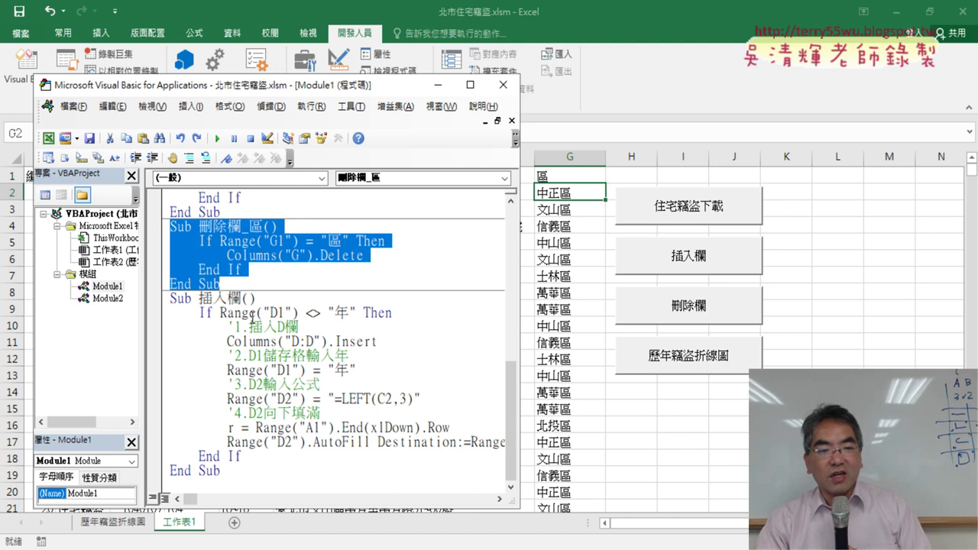
pyautogui.moveTo(222, 471)
pyautogui.mouseDown()
pyautogui.moveTo(169, 426)
pyautogui.moveTo(155, 301)
pyautogui.mouseUp()
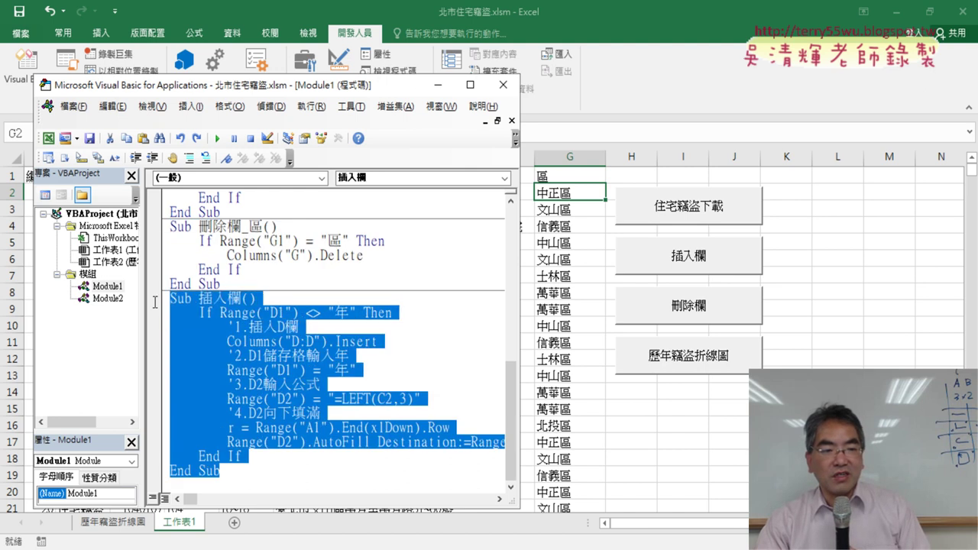
pyautogui.rightClick(244, 344)
pyautogui.click(320, 115)
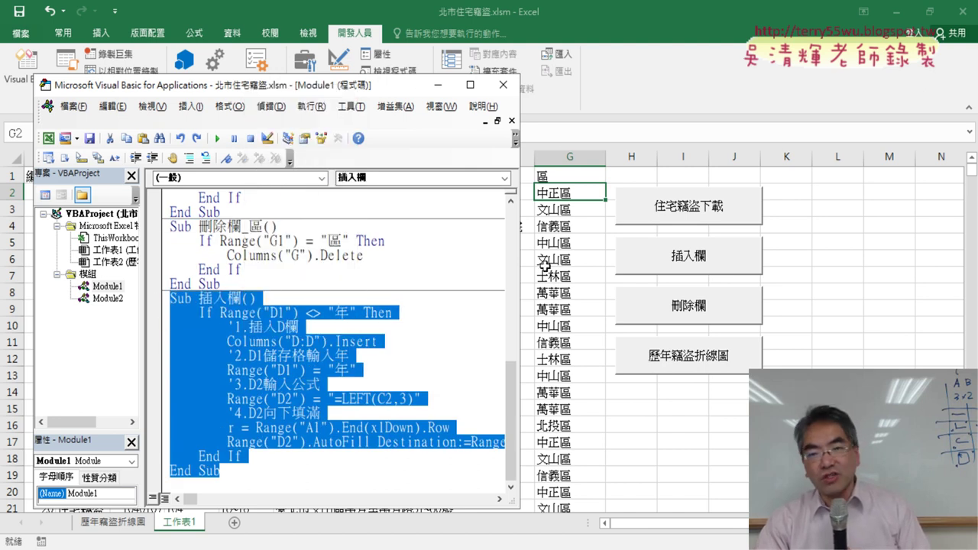
pyautogui.click(221, 484)
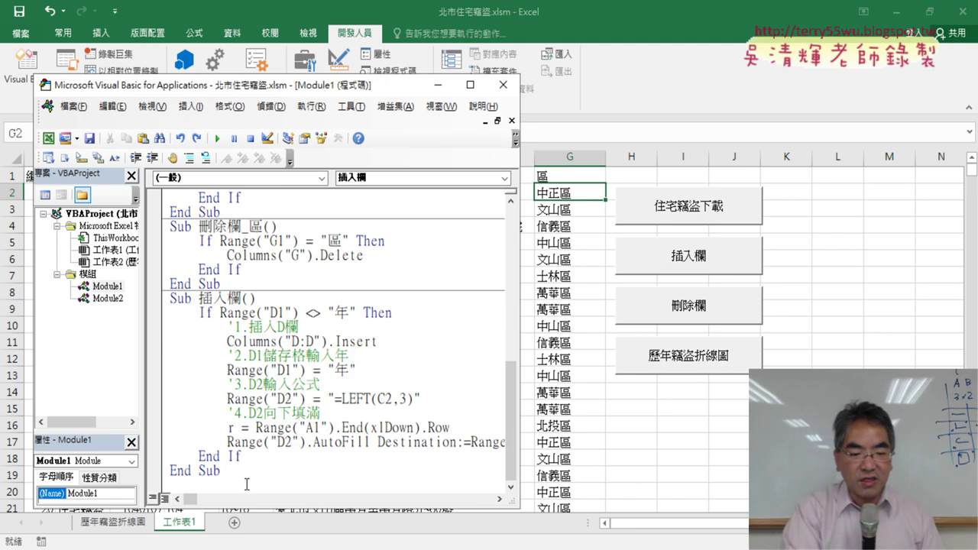
pyautogui.hotkey('ctrl', 'v')
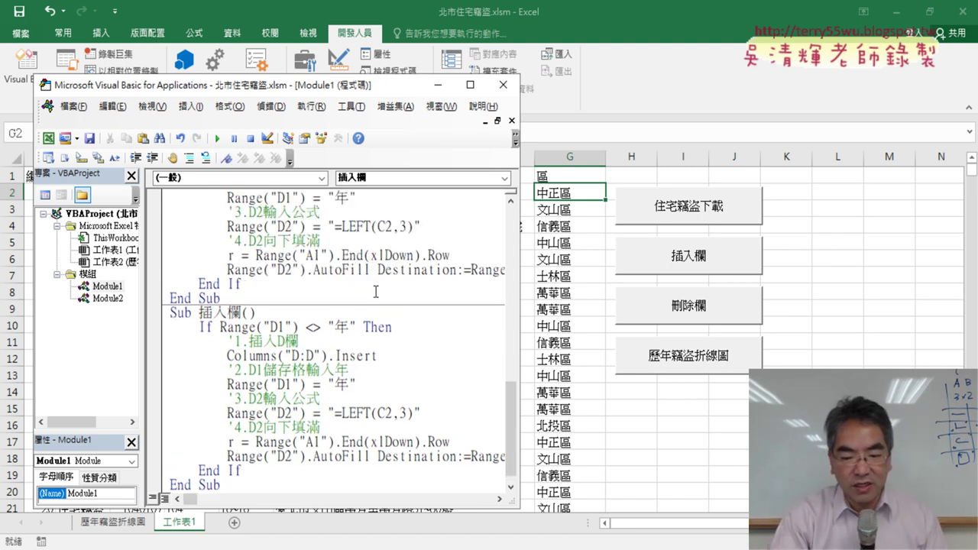
# Rename the pasted copy's Sub line to 插入欄_區().
pyautogui.press('BackSpace')
pyautogui.press('BackSpace')
pyautogui.write('_')
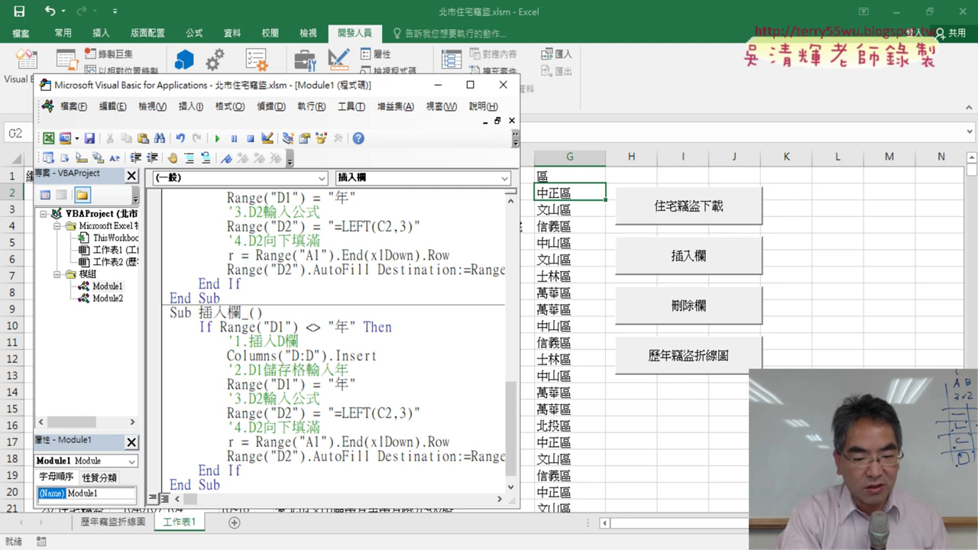
pyautogui.write('ㄑㄩ')
pyautogui.press('space')
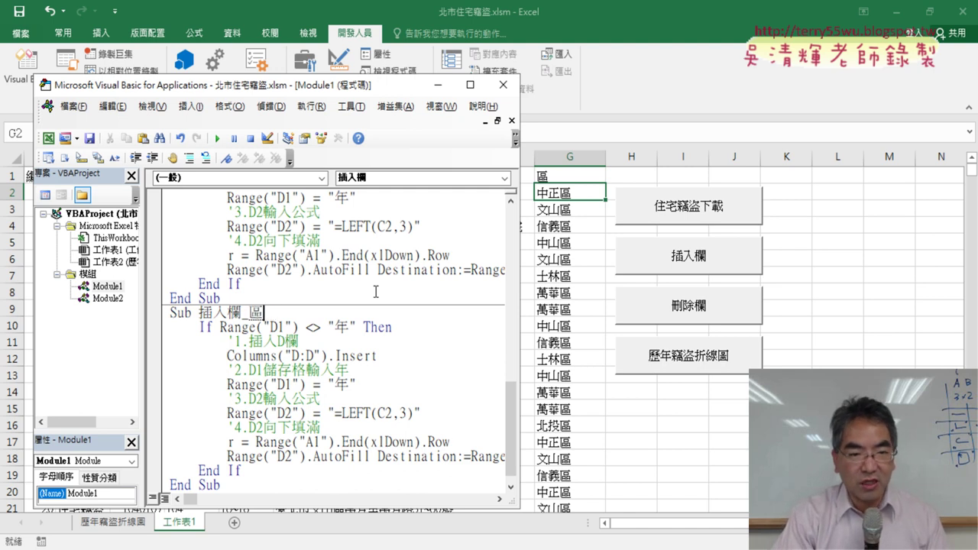
pyautogui.press('Return')
pyautogui.write('()')
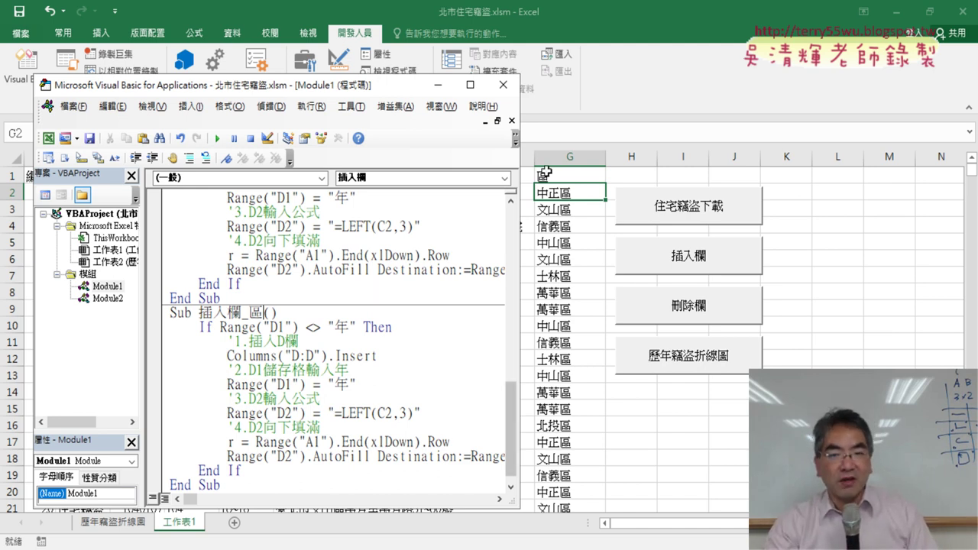
# Make 插入欄_區 test Range("G1") against "區", then select column G on the sheet.
pyautogui.moveTo(276, 326); pyautogui.dragTo(270, 326)
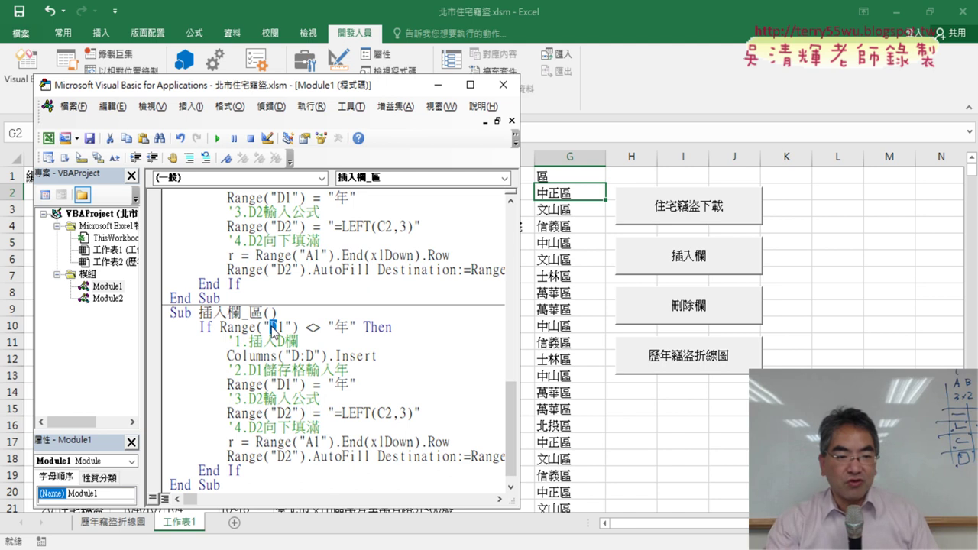
pyautogui.write('G')
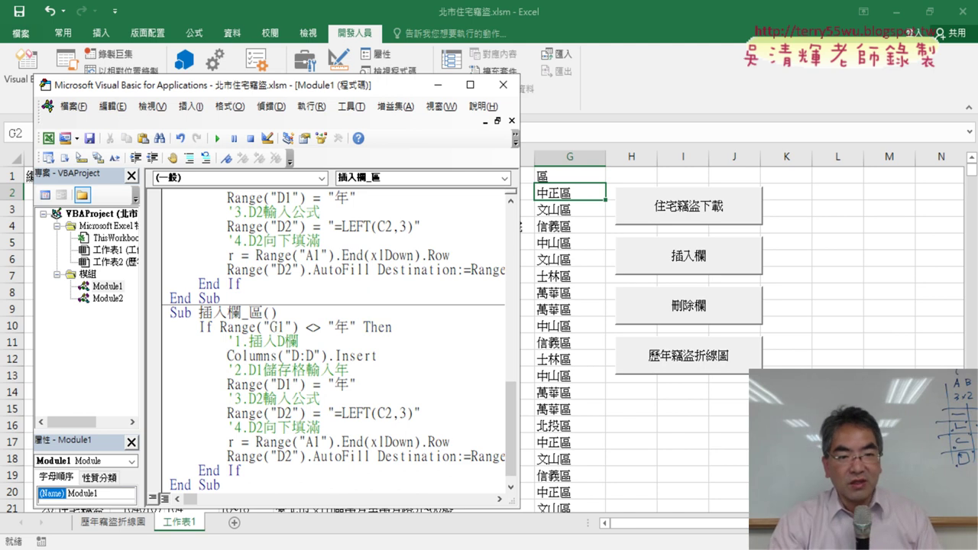
pyautogui.doubleClick(345, 325)
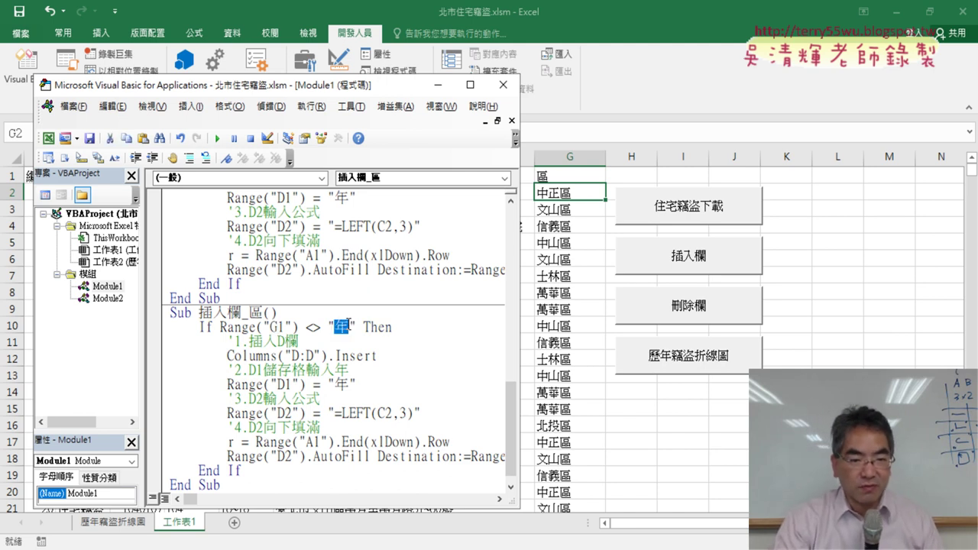
pyautogui.write('區')
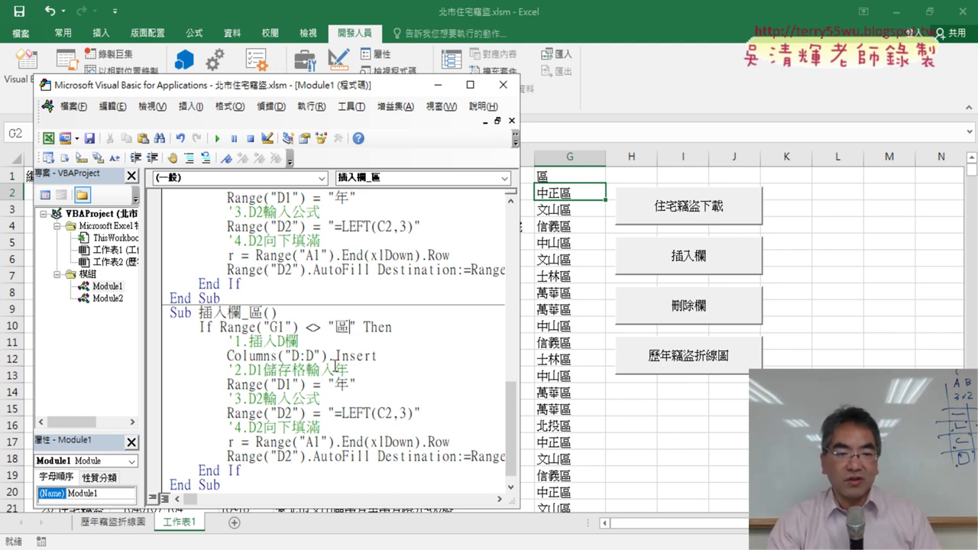
pyautogui.click(565, 156)
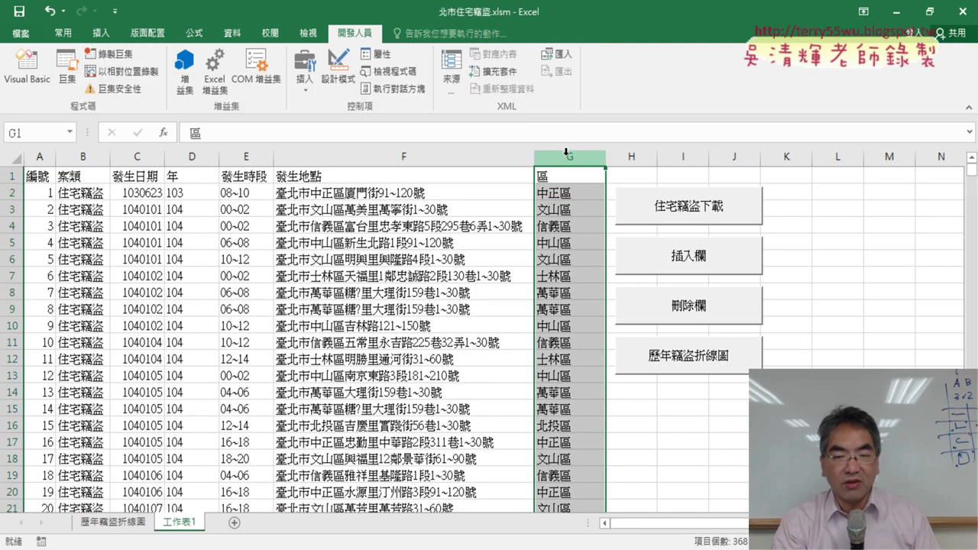
# Clear all contents of column G and leave its width at 10.25.
pyautogui.press('Delete')
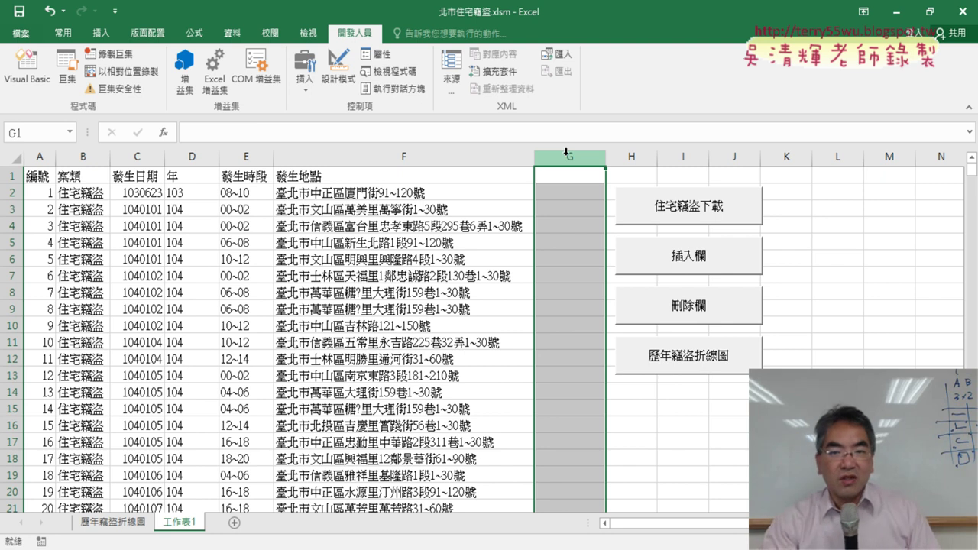
pyautogui.rightClick(581, 160)
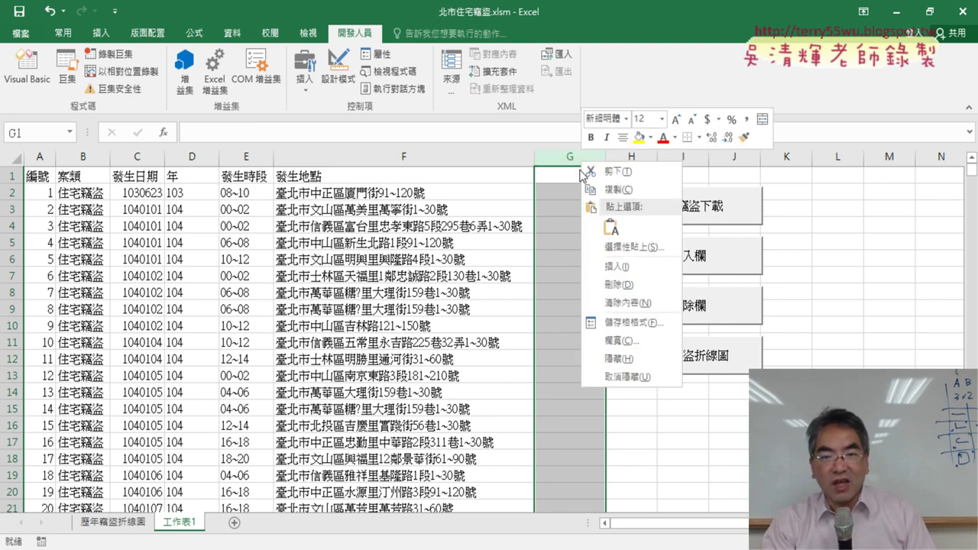
pyautogui.click(625, 272)
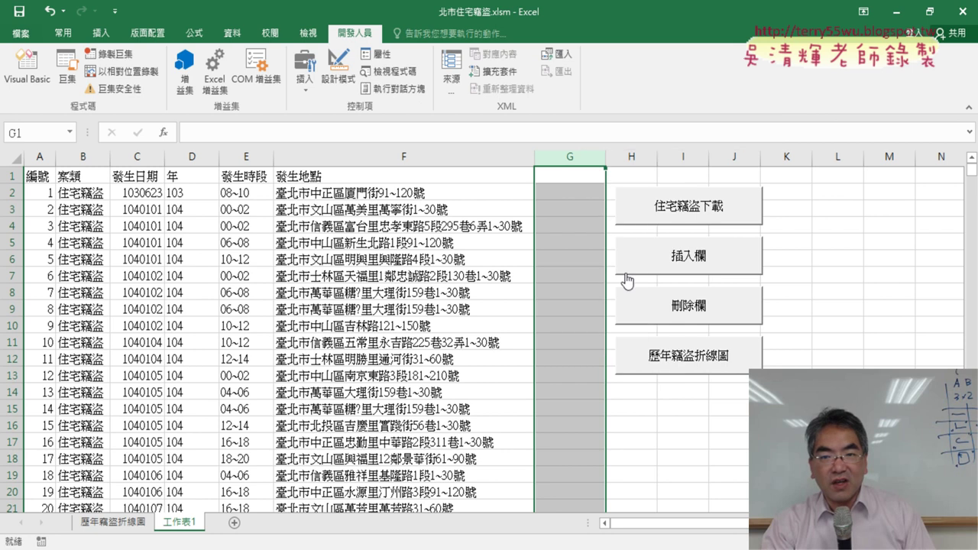
pyautogui.click(376, 150)
pyautogui.moveTo(534, 156); pyautogui.dragTo(708, 149)
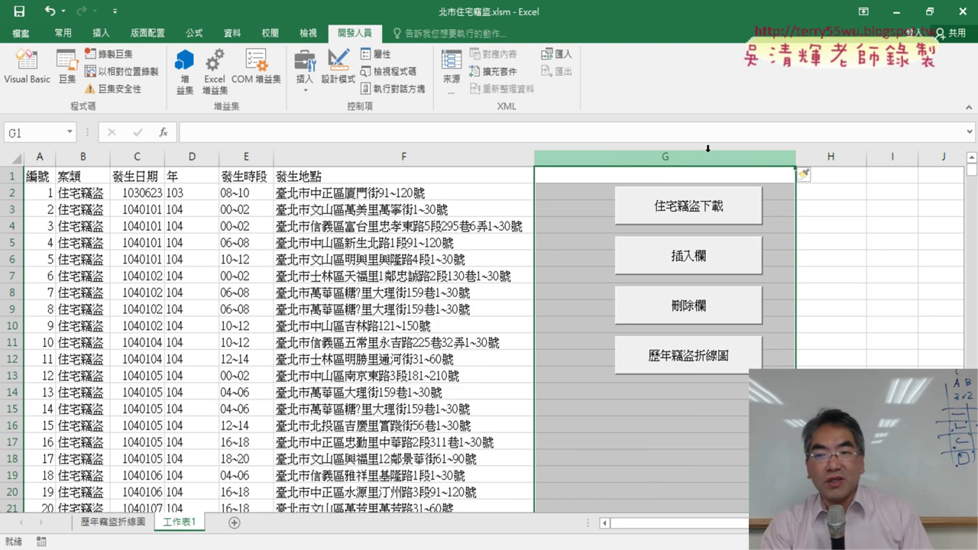
pyautogui.moveTo(796, 156); pyautogui.dragTo(600, 155)
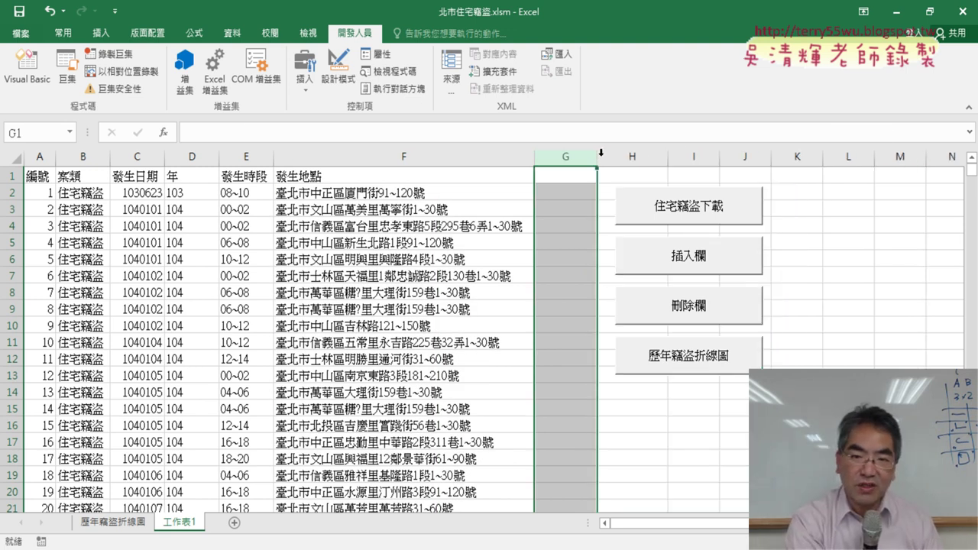
pyautogui.hotkey('ctrl', 'z')
pyautogui.hotkey('ctrl', 'y')
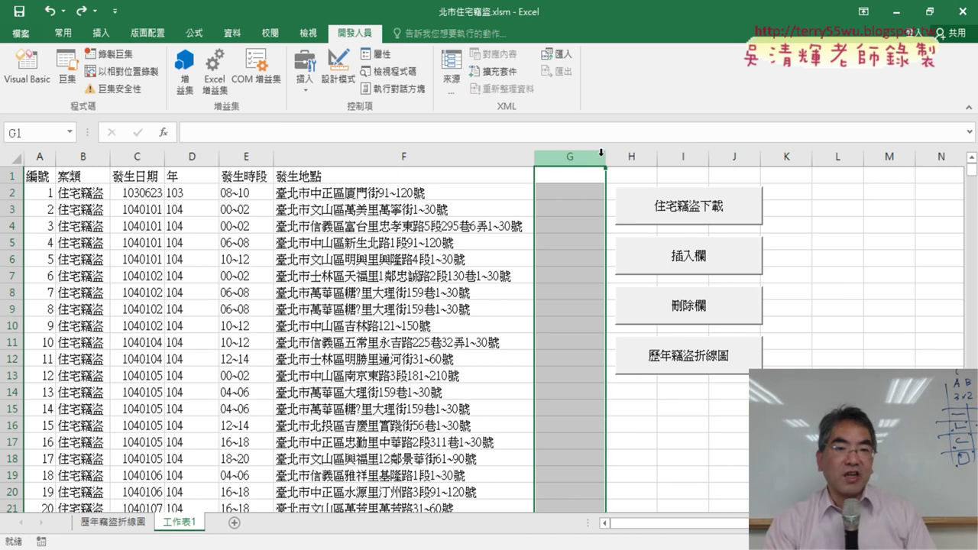
pyautogui.click(26, 65)
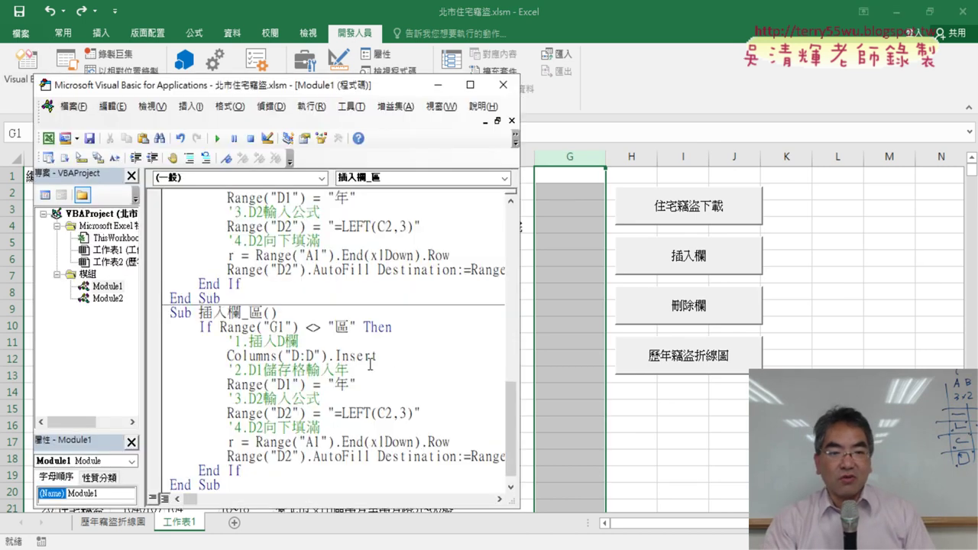
# Remove 插入欄_區's column-D insert lines and make it write "區" into Range("G1").
pyautogui.moveTo(392, 357); pyautogui.dragTo(168, 340)
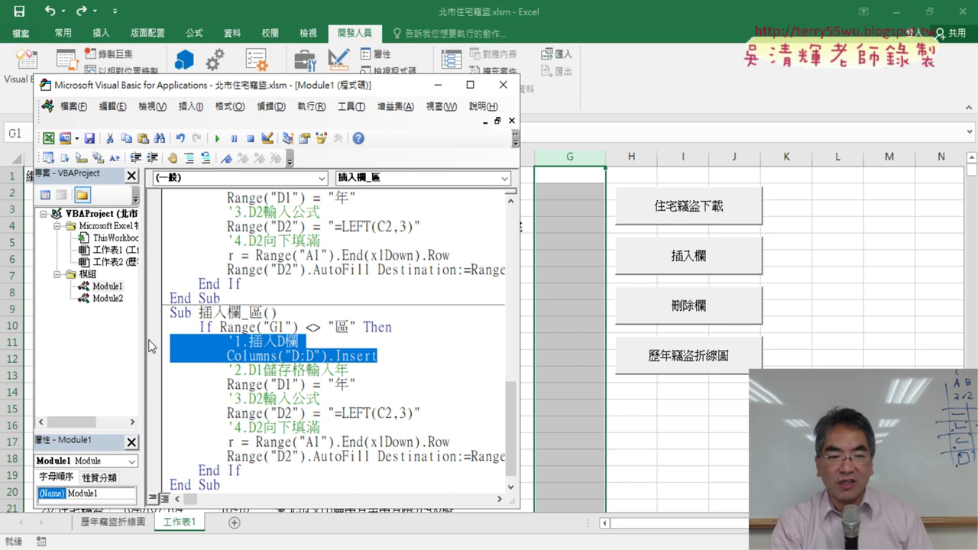
pyautogui.press('Delete')
pyautogui.press('Delete')
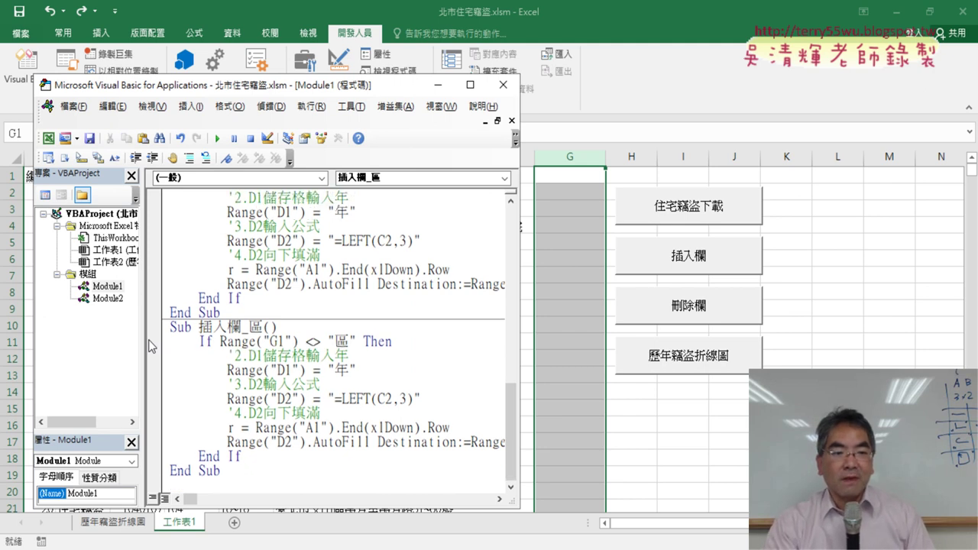
pyautogui.doubleClick(287, 371)
pyautogui.write('G1')
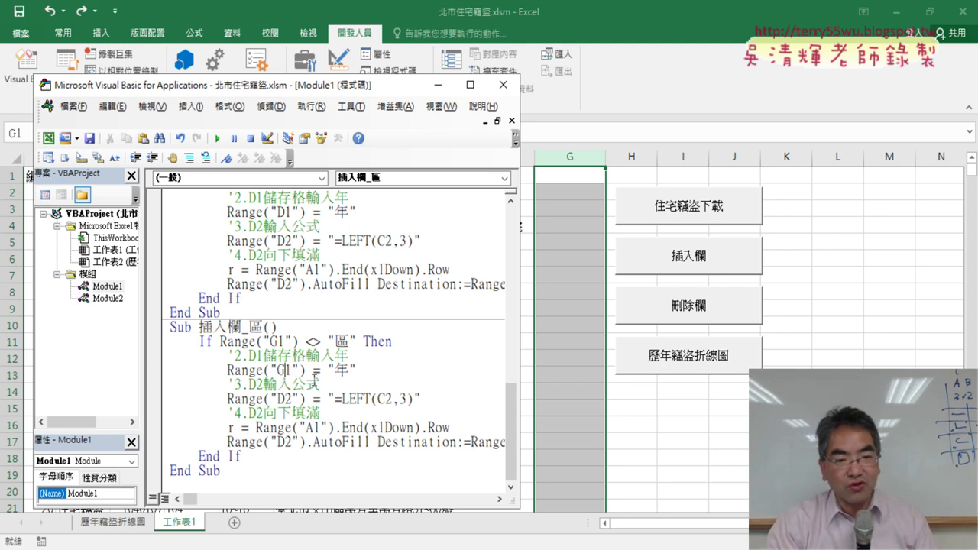
pyautogui.doubleClick(342, 369)
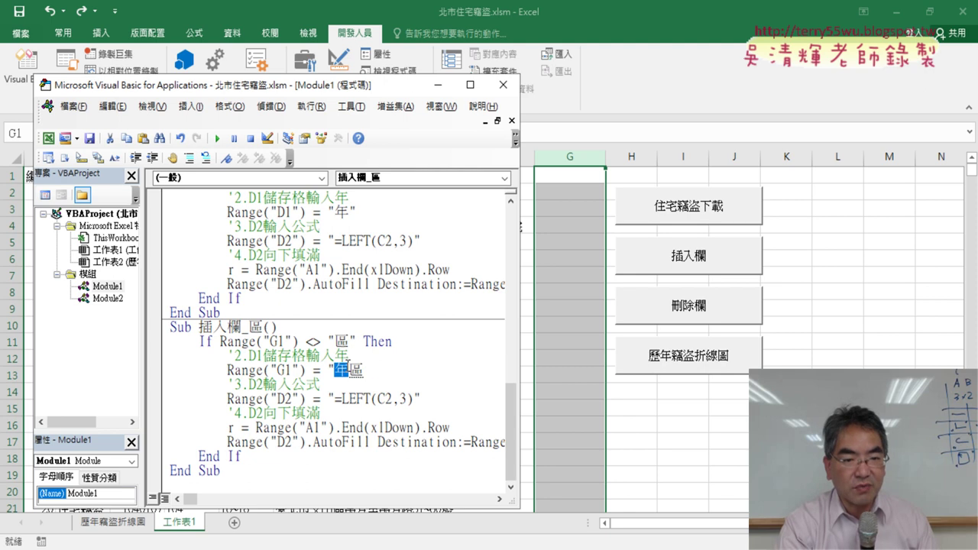
pyautogui.write('區')
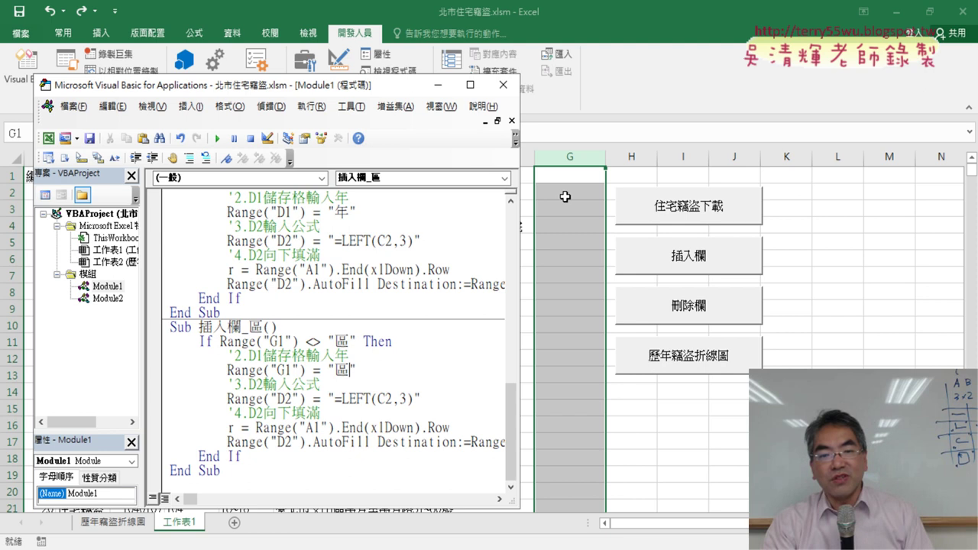
pyautogui.click(705, 432)
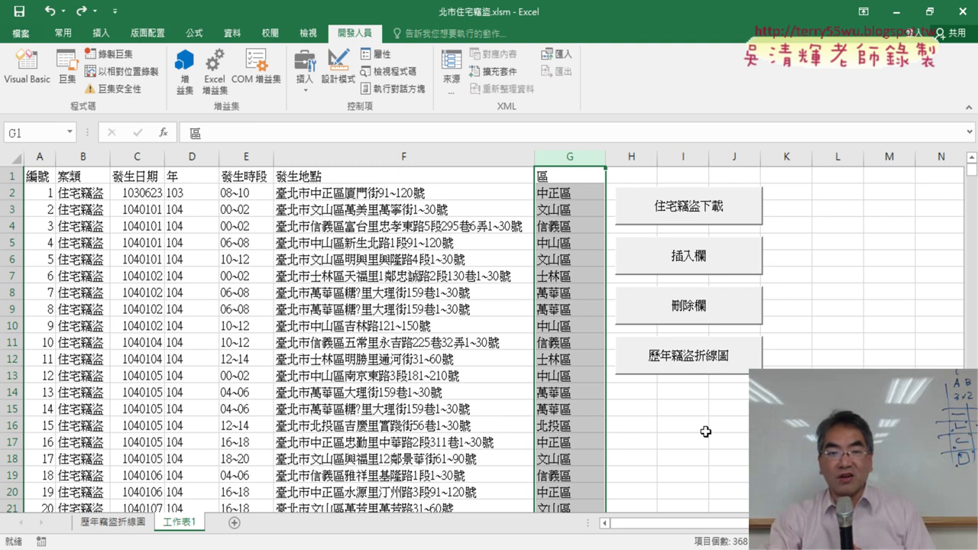
# Copy the =MID(F2,4,3) formula from cell G2 without changing the cell.
pyautogui.click(556, 192)
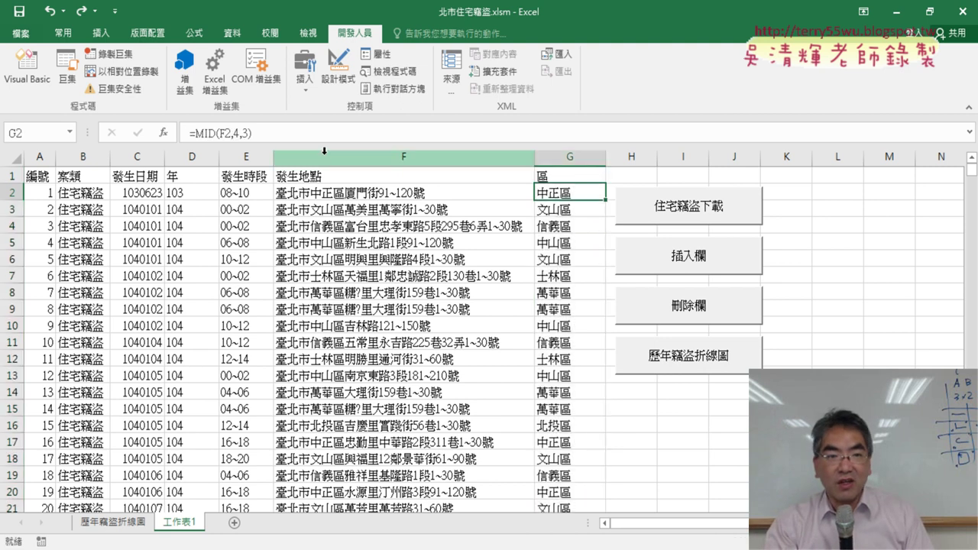
pyautogui.moveTo(189, 133); pyautogui.dragTo(252, 133)
pyautogui.rightClick(205, 134)
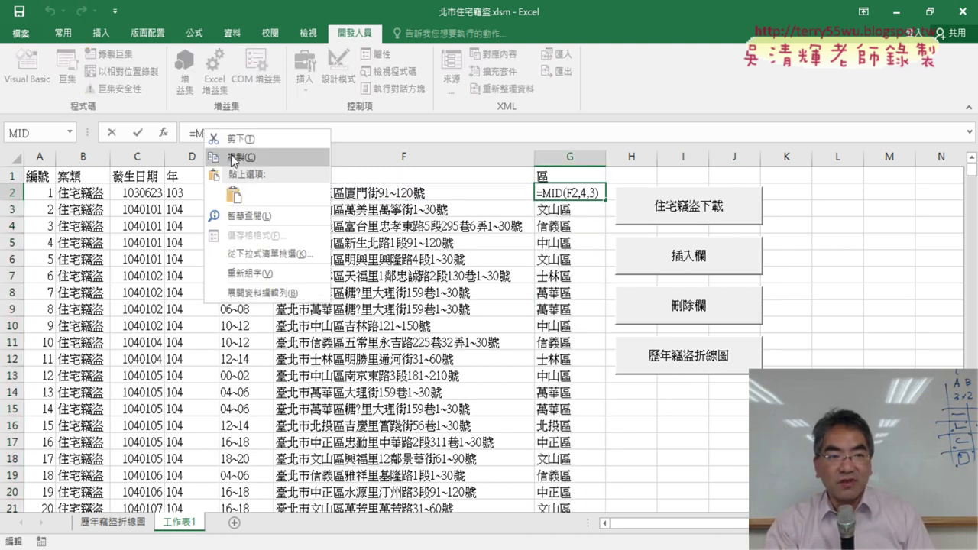
pyautogui.click(231, 157)
pyautogui.click(113, 134)
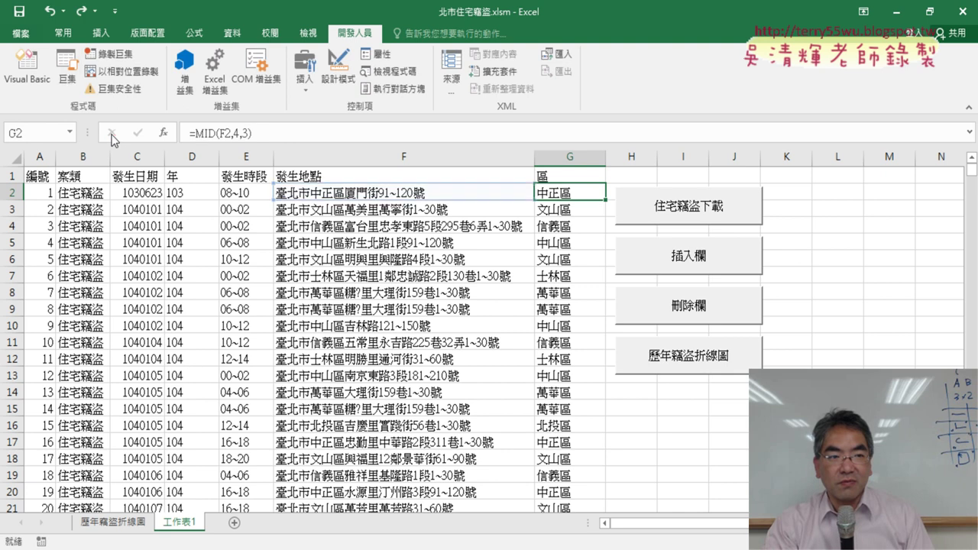
# In 插入欄_區, replace =LEFT(C2,3) with =MID(F2,4,3) and change both D2 references to G2.
pyautogui.click(45, 84)
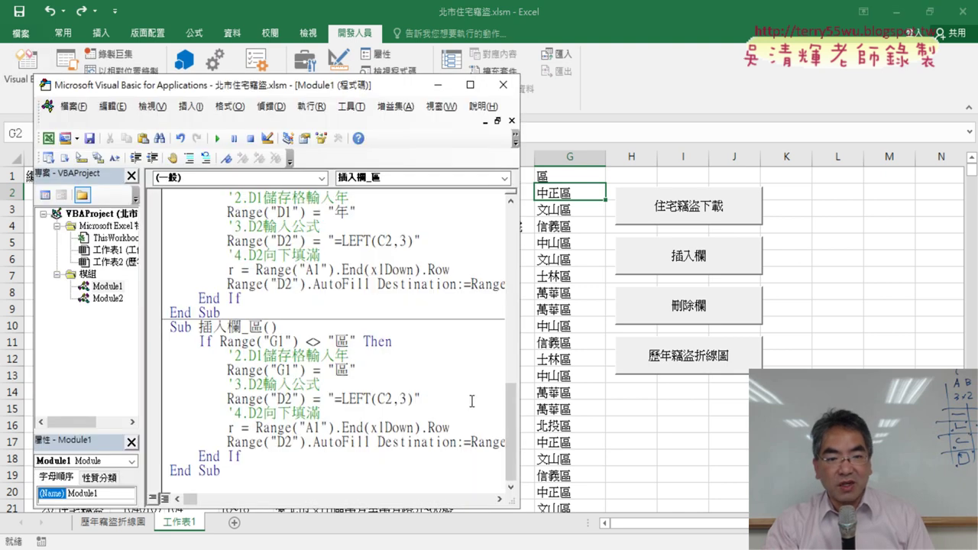
pyautogui.moveTo(335, 398); pyautogui.dragTo(413, 398)
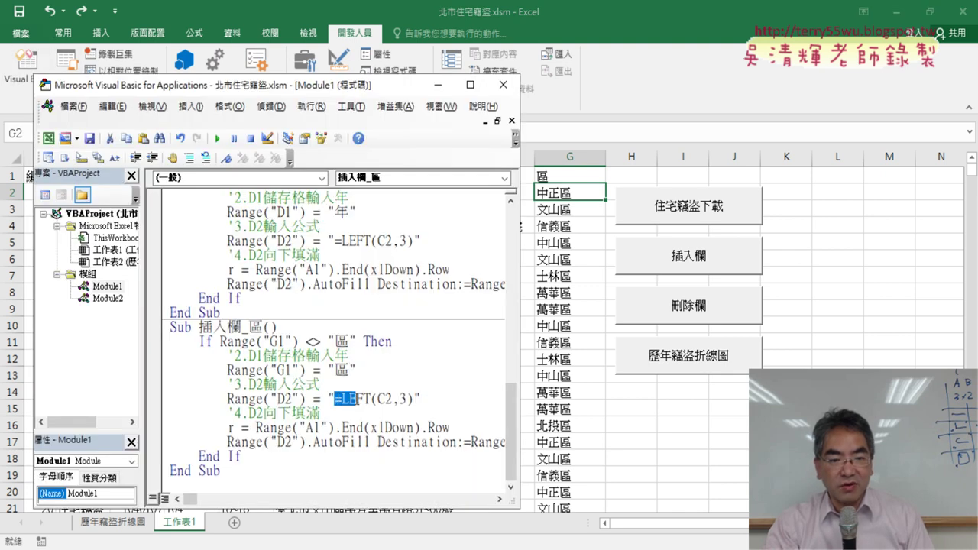
pyautogui.hotkey('ctrl', 'v')
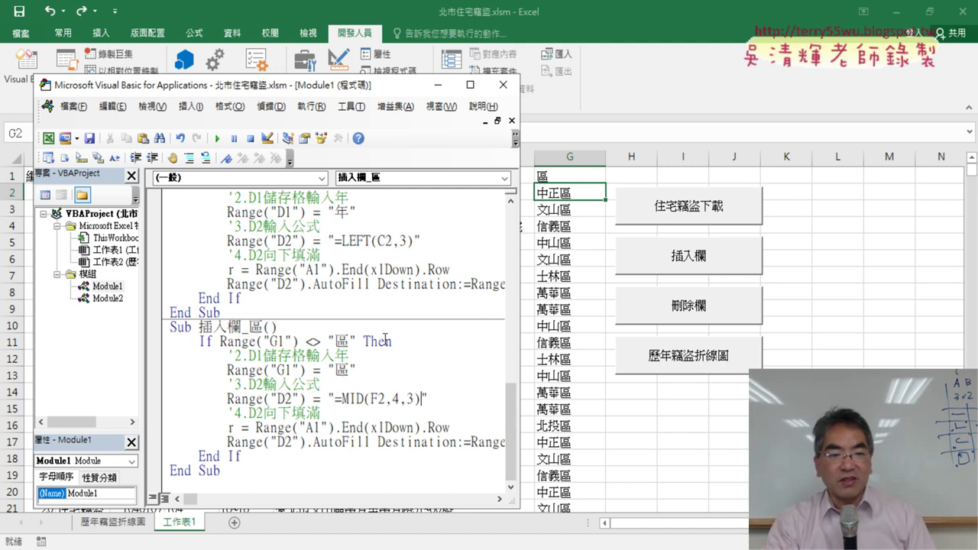
pyautogui.doubleClick(289, 398)
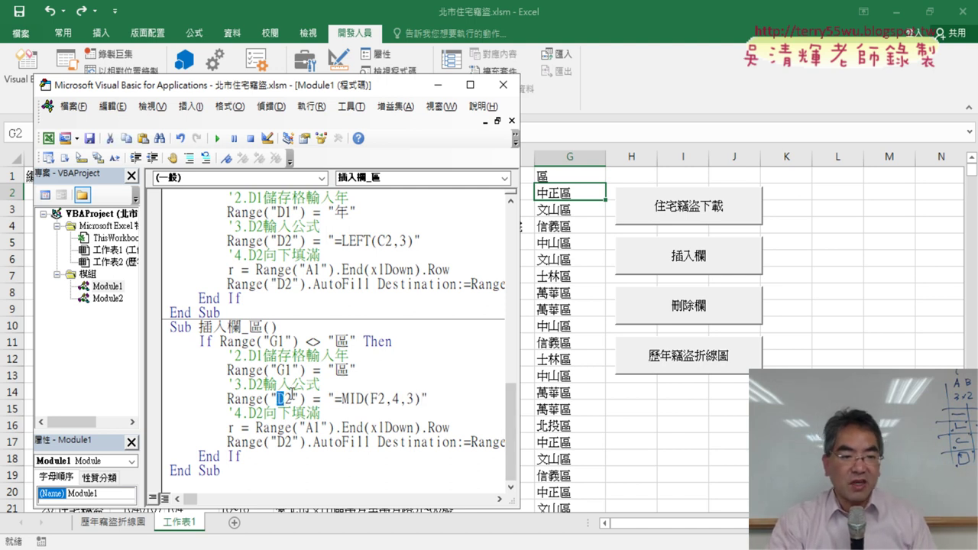
pyautogui.write('G2')
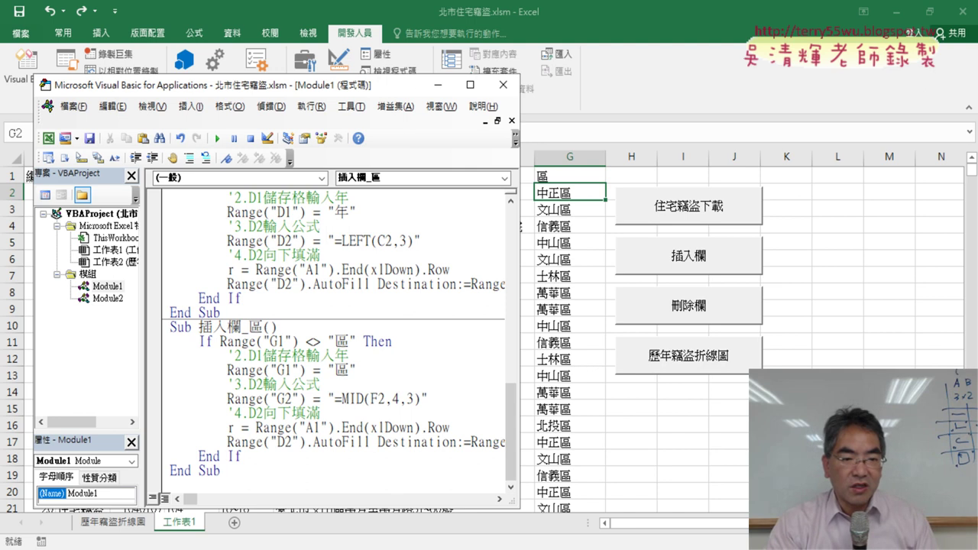
pyautogui.doubleClick(284, 442)
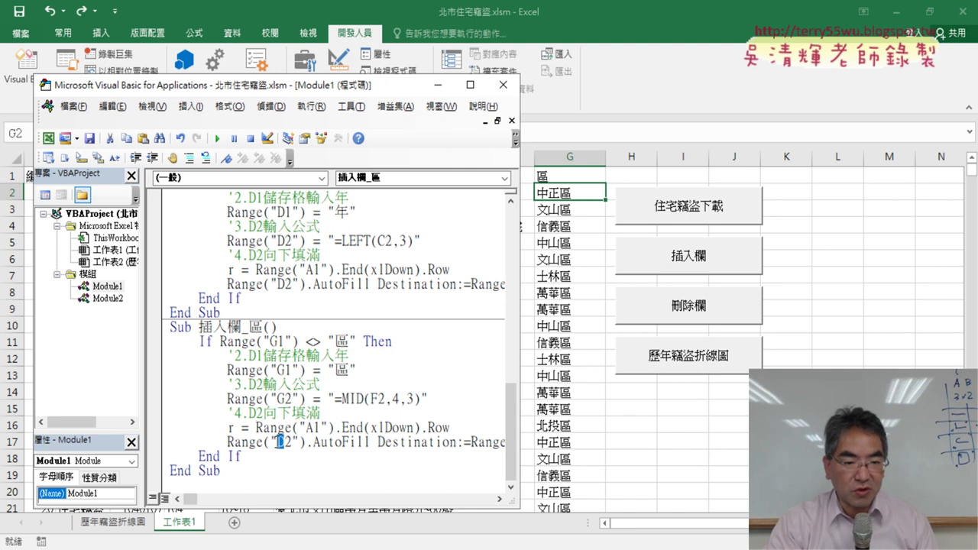
pyautogui.write('G2')
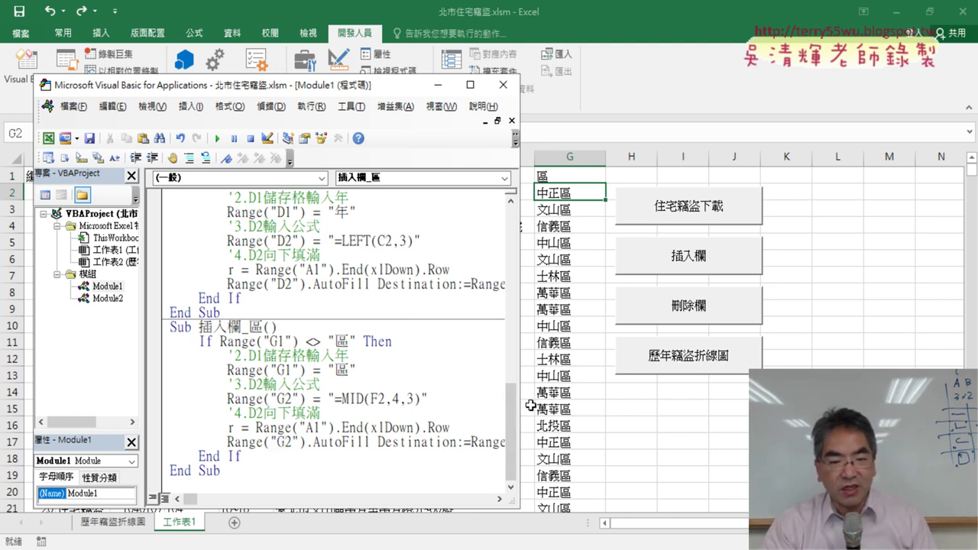
# Change the AutoFill destination range from D2:D to G2:G.
pyautogui.moveTo(521, 404); pyautogui.dragTo(716, 405)
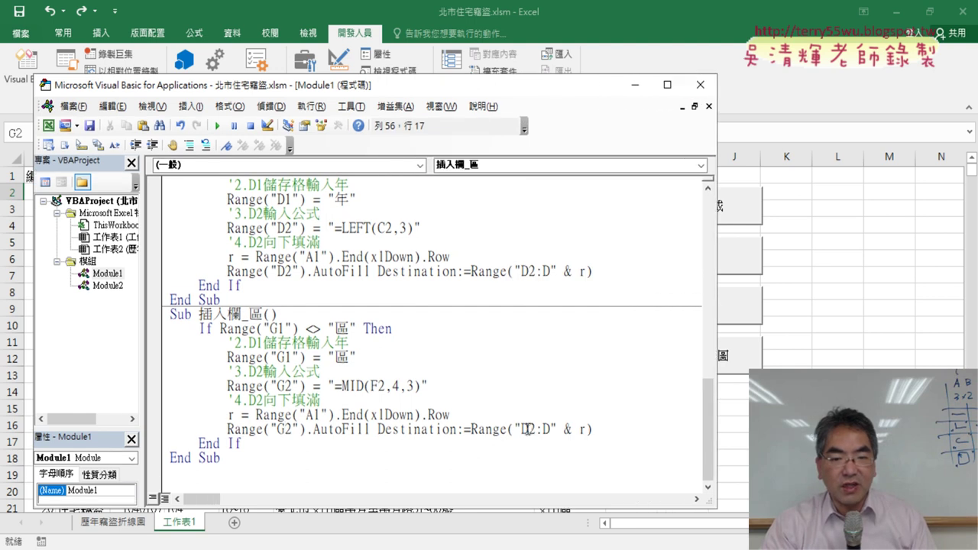
pyautogui.moveTo(527, 429); pyautogui.dragTo(521, 429)
pyautogui.write('G')
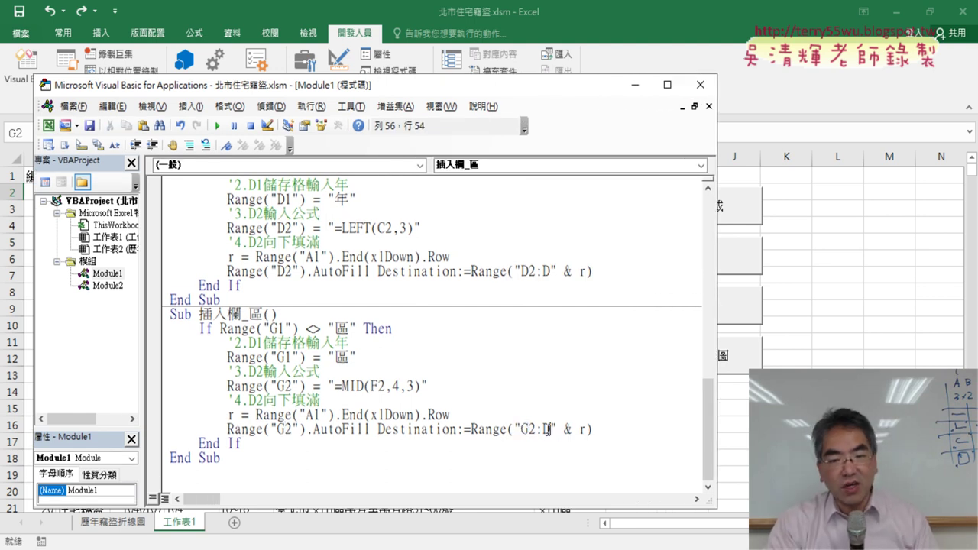
pyautogui.doubleClick(547, 430)
pyautogui.write('G')
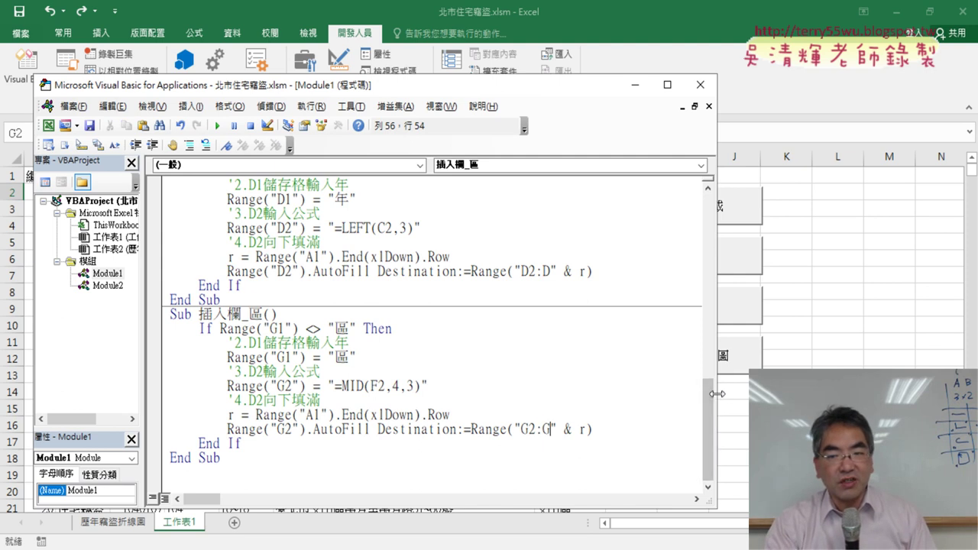
# Run 刪除欄_區 and 插入欄_區 twice each to confirm column G is removed and rebuilt.
pyautogui.moveTo(715, 394); pyautogui.dragTo(448, 409)
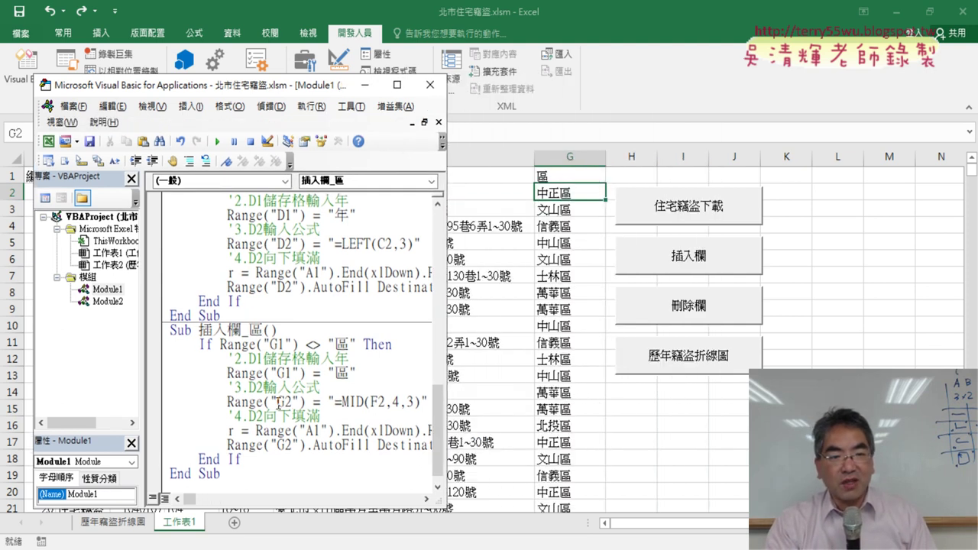
pyautogui.scroll(4, 294, 403)
pyautogui.scroll(1, 294, 402)
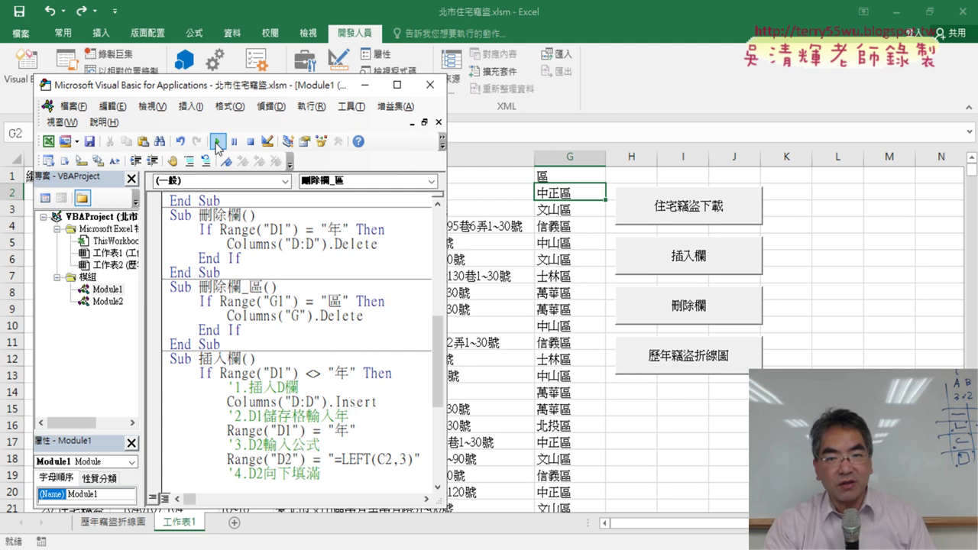
pyautogui.click(217, 144)
pyautogui.scroll(-5, 258, 288)
pyautogui.scroll(-1, 259, 288)
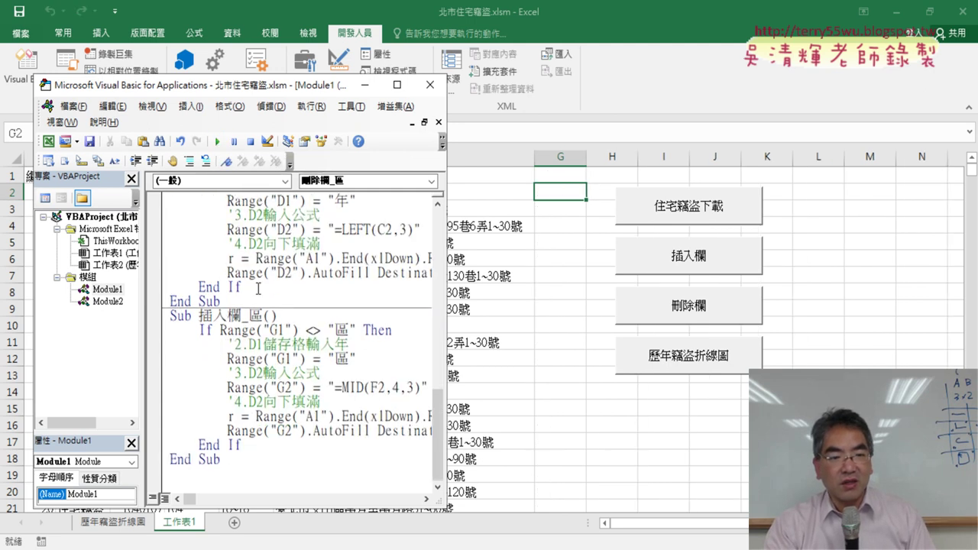
pyautogui.click(217, 144)
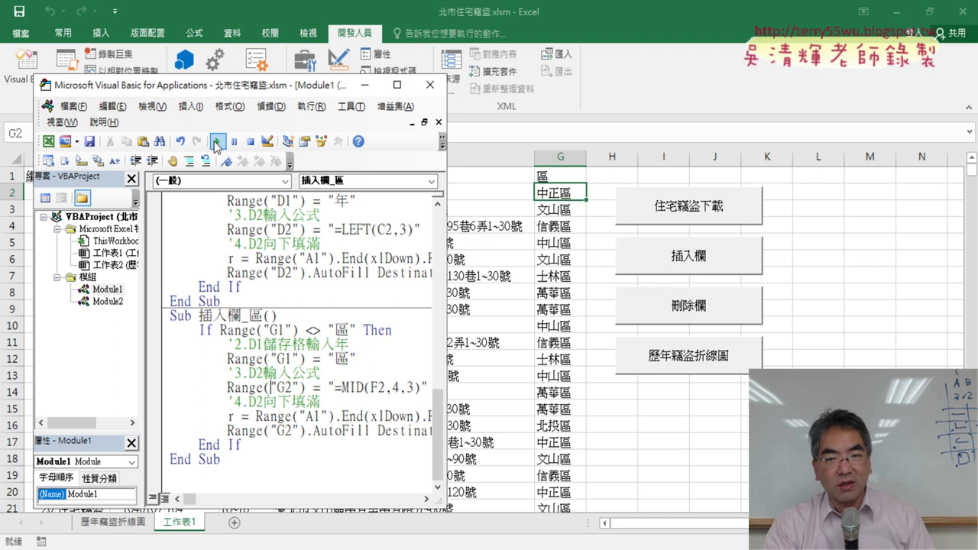
pyautogui.scroll(2, 291, 336)
pyautogui.scroll(2, 290, 337)
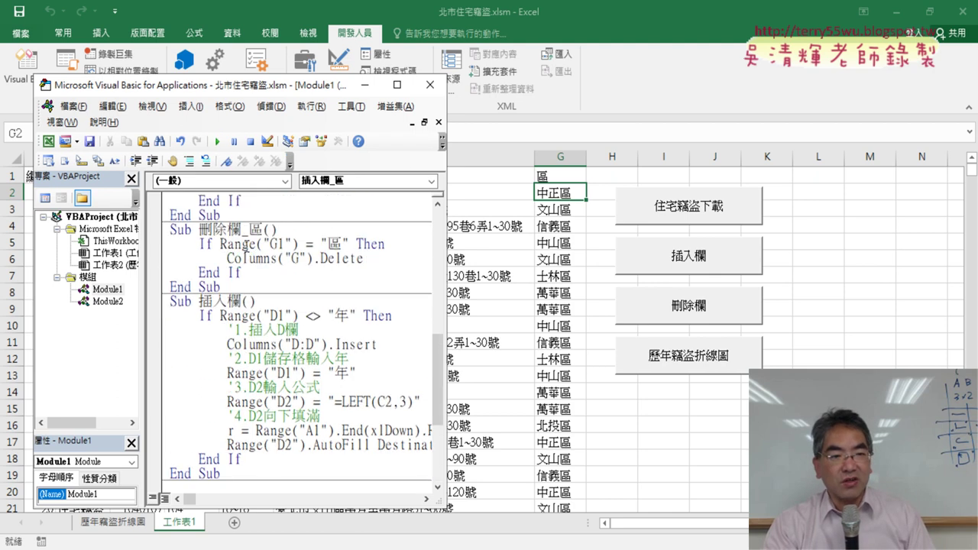
pyautogui.click(217, 142)
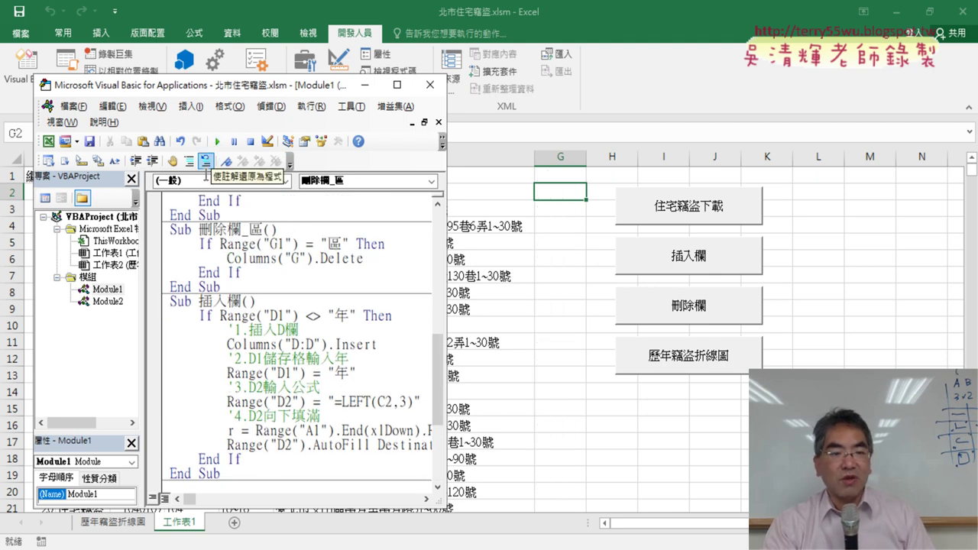
pyautogui.scroll(-4, 225, 393)
pyautogui.click(217, 142)
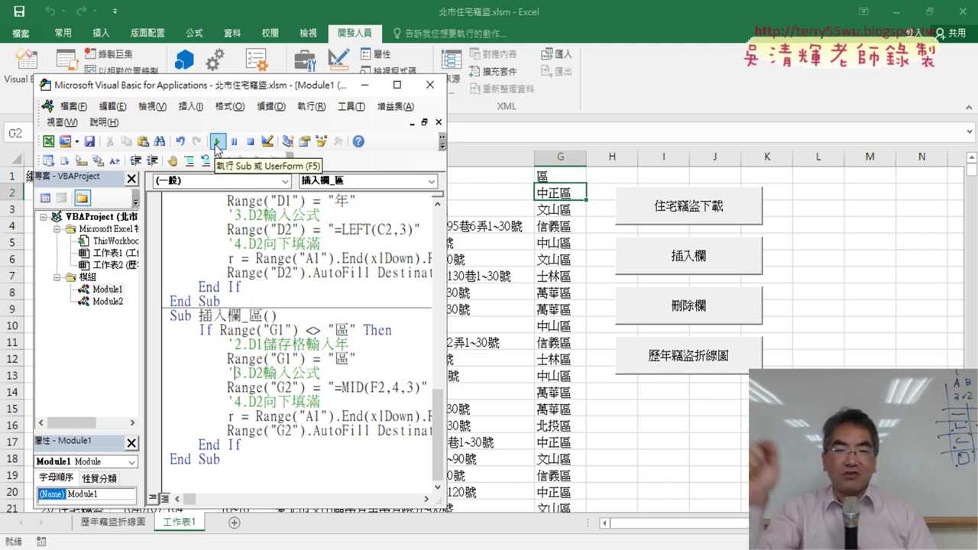
pyautogui.click(829, 288)
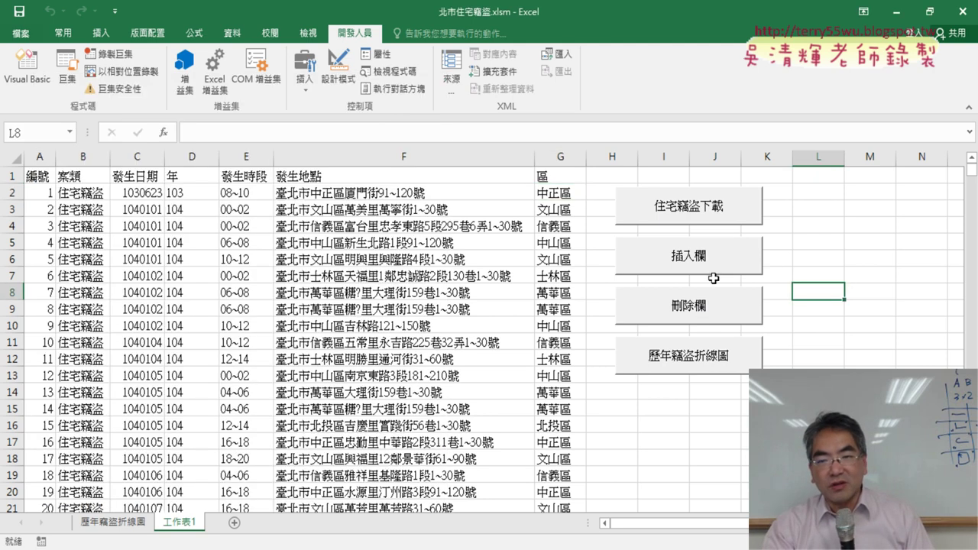
# Duplicate the 插入欄 and 刪除欄 buttons, pasting the copies near H14.
pyautogui.keyDown('ctrl'); pyautogui.click(717, 265); pyautogui.keyUp('ctrl')
pyautogui.keyDown('ctrl'); pyautogui.click(704, 310); pyautogui.keyUp('ctrl')
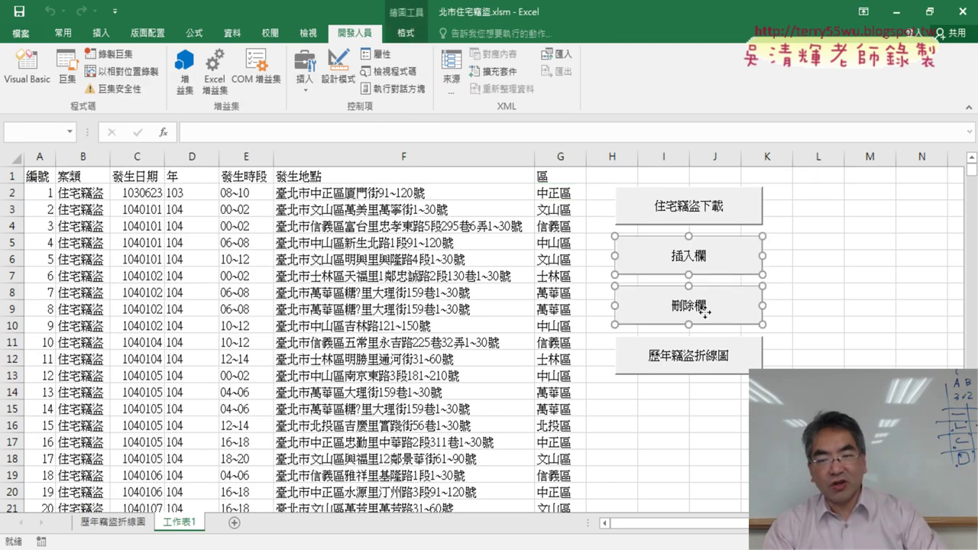
pyautogui.rightClick(706, 259)
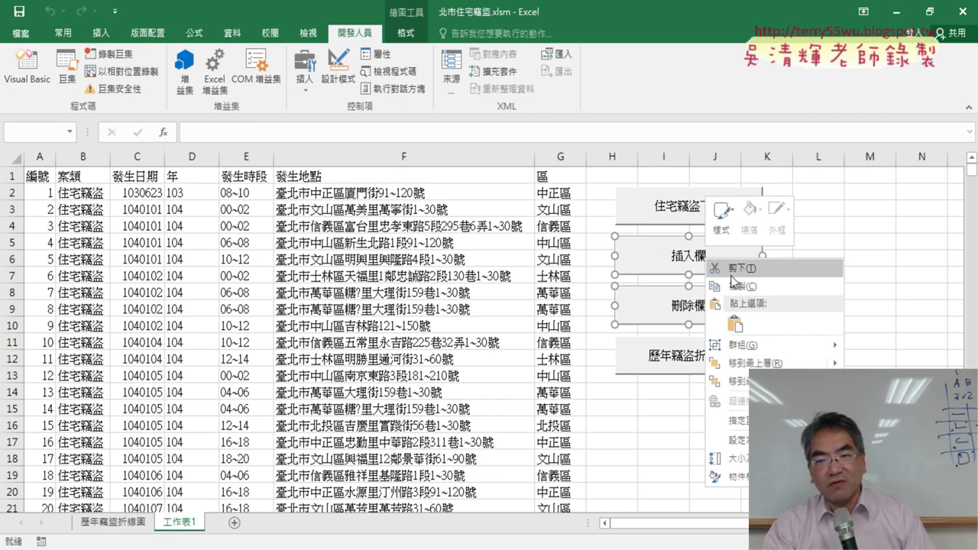
pyautogui.click(622, 393)
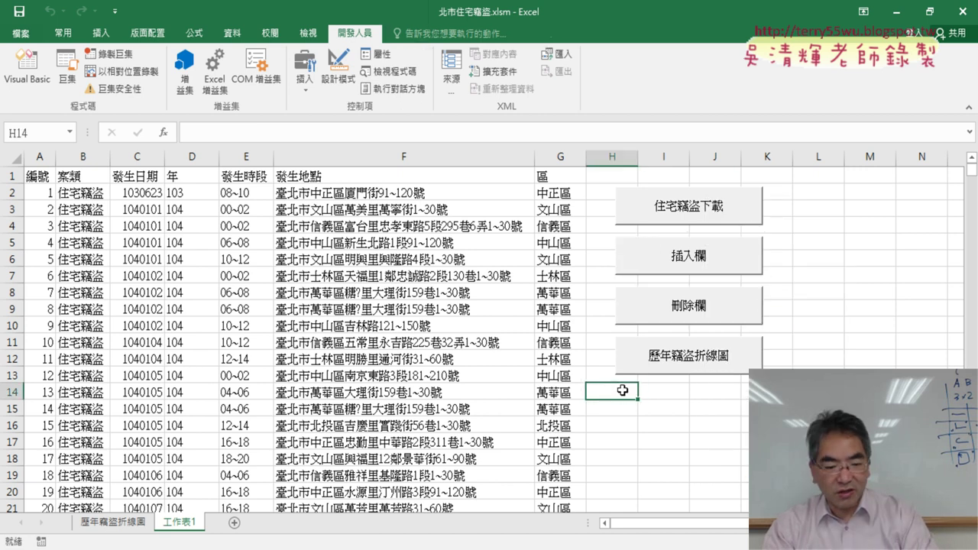
pyautogui.hotkey('ctrl', 'v')
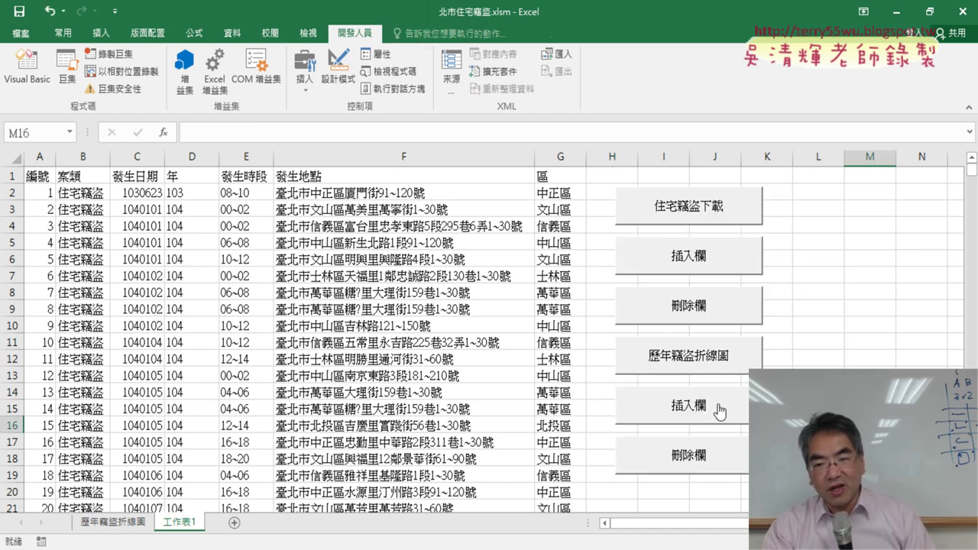
# Assign the 插入欄_區 macro to the pasted 插入欄 copy and caption it 插入欄_區.
pyautogui.rightClick(719, 405)
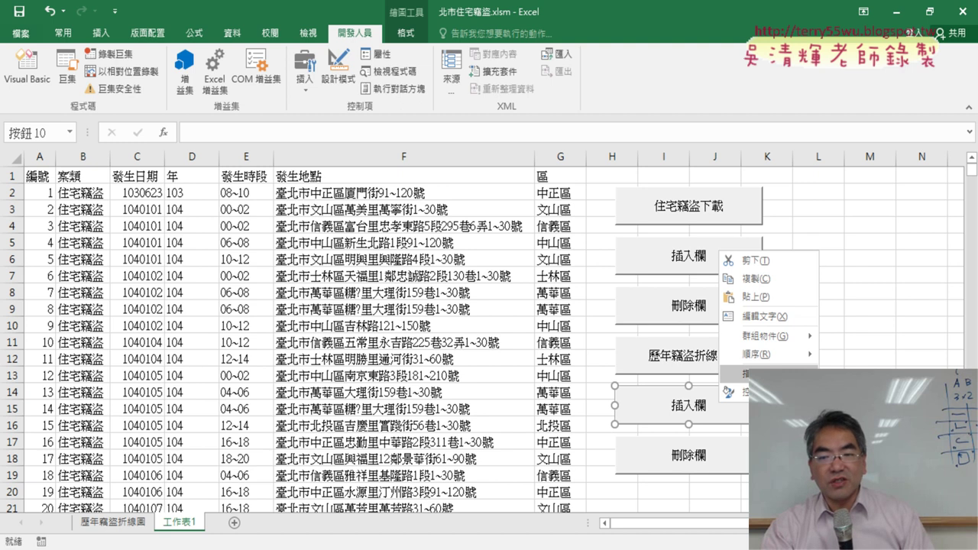
pyautogui.click(737, 373)
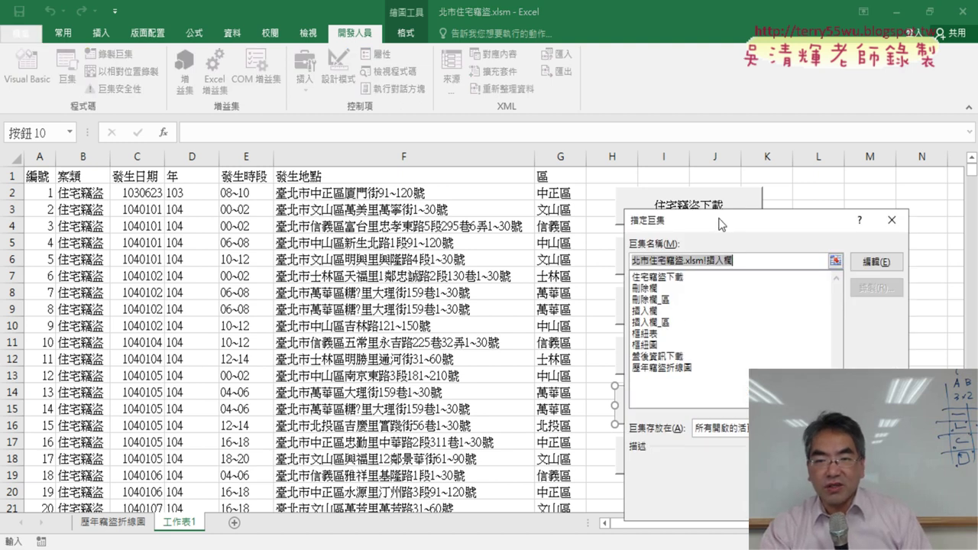
pyautogui.moveTo(719, 224); pyautogui.dragTo(575, 160)
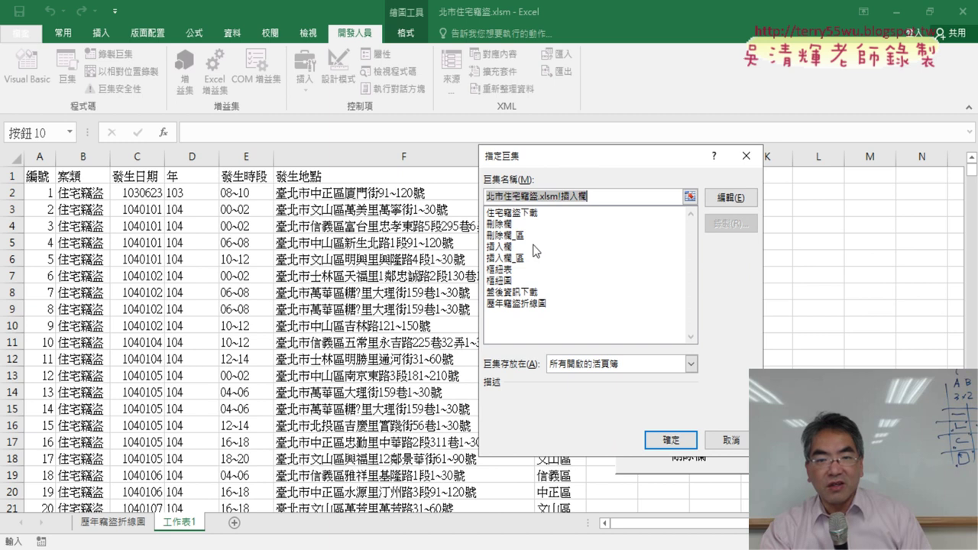
pyautogui.click(519, 259)
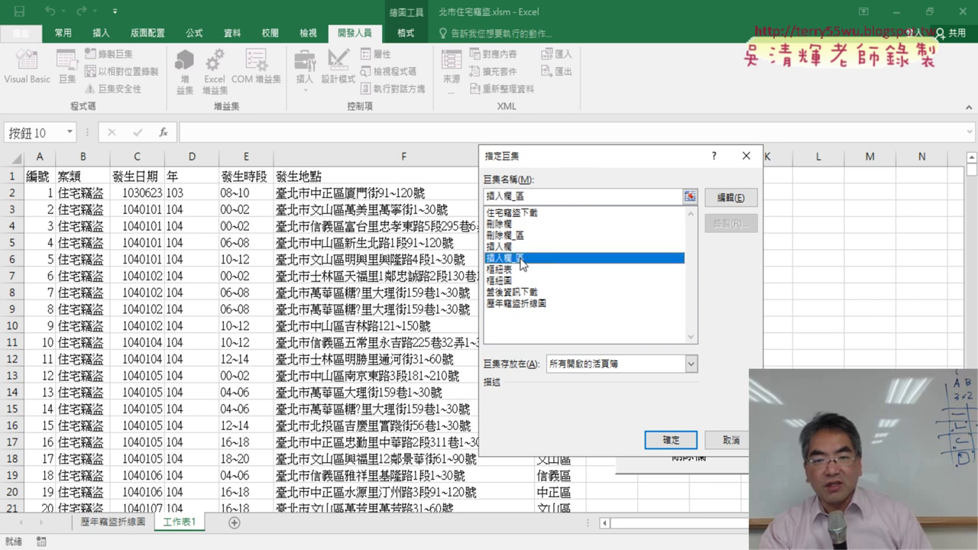
pyautogui.moveTo(548, 198); pyautogui.dragTo(467, 200)
pyautogui.hotkey('ctrl', 'c')
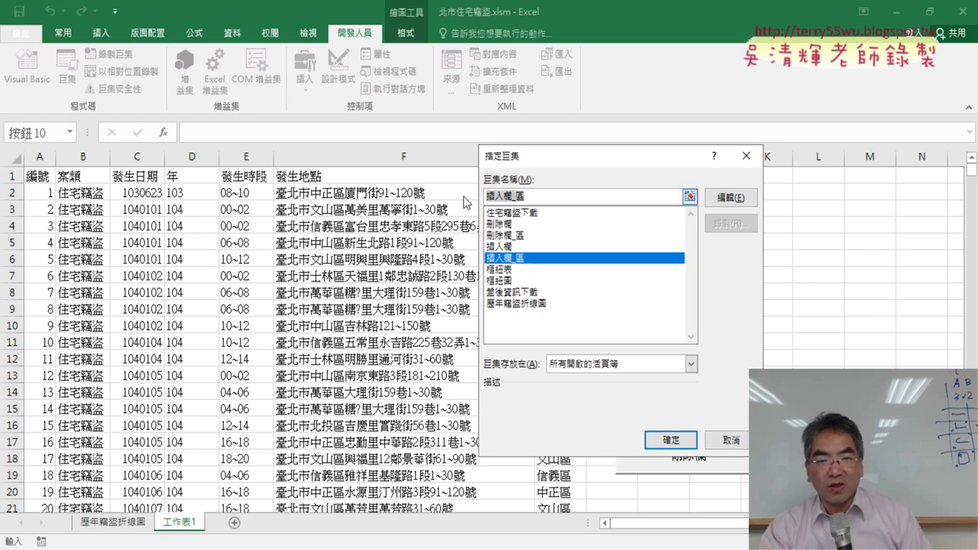
pyautogui.click(680, 441)
pyautogui.click(675, 406)
pyautogui.press('Delete')
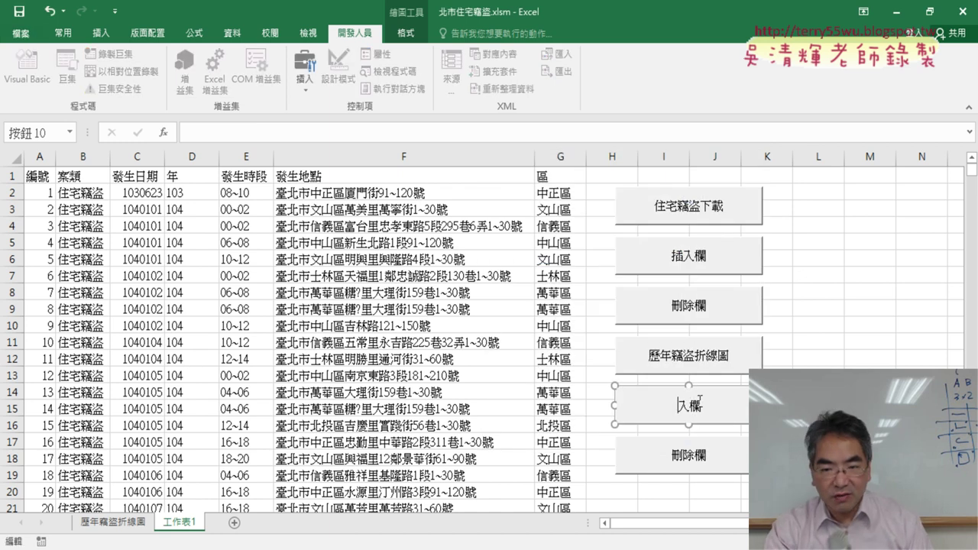
pyautogui.press('Delete')
pyautogui.press('Delete')
pyautogui.hotkey('ctrl', 'v')
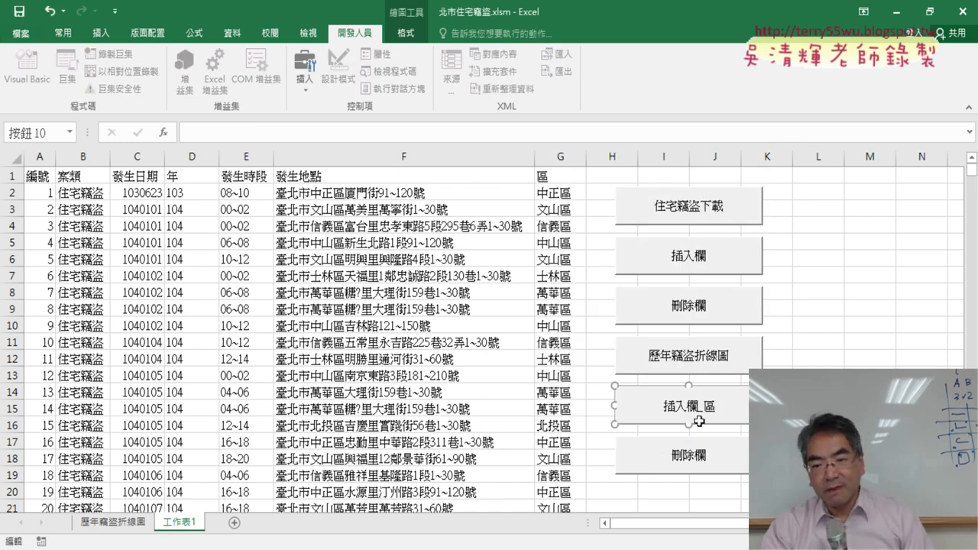
# Assign the 刪除欄_區 macro to the second 刪除欄 button and caption it 刪除欄_區.
pyautogui.rightClick(710, 462)
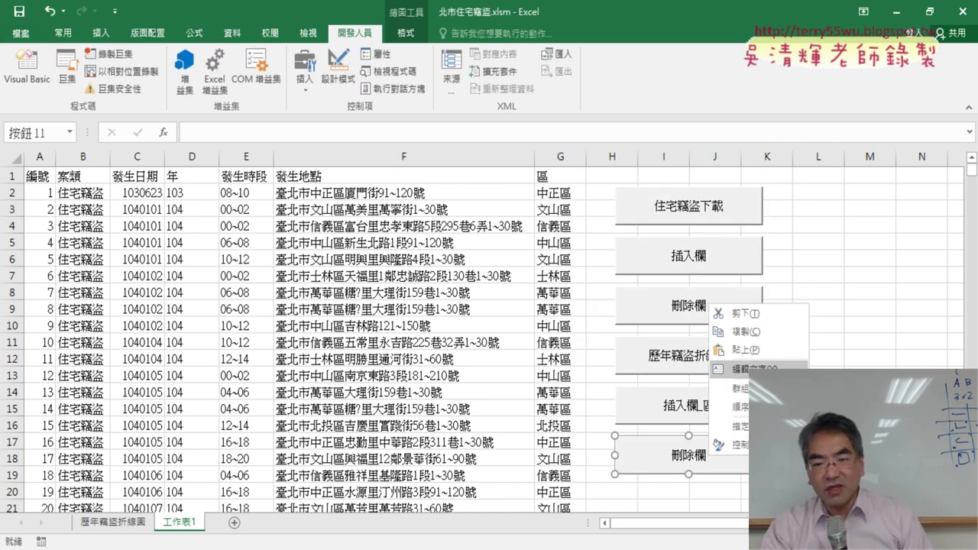
pyautogui.click(733, 426)
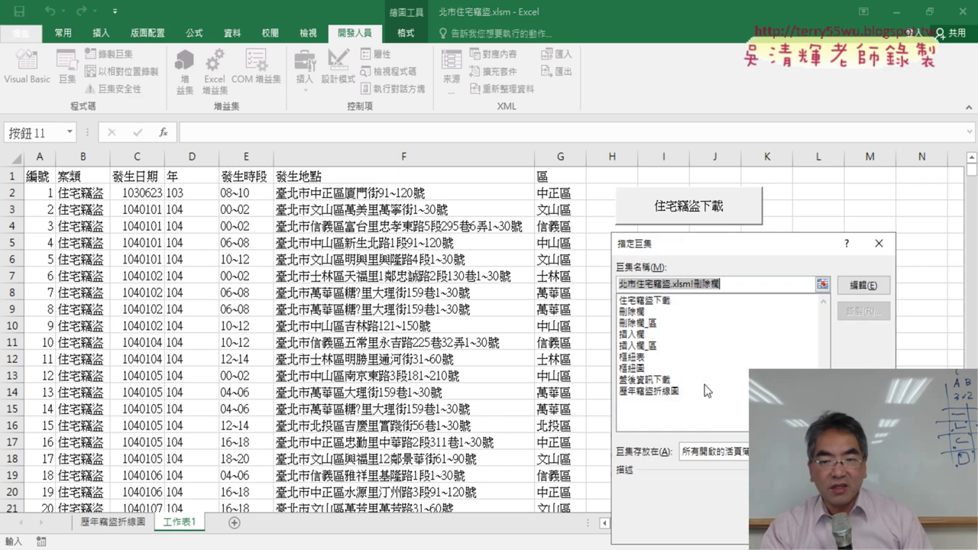
pyautogui.click(641, 323)
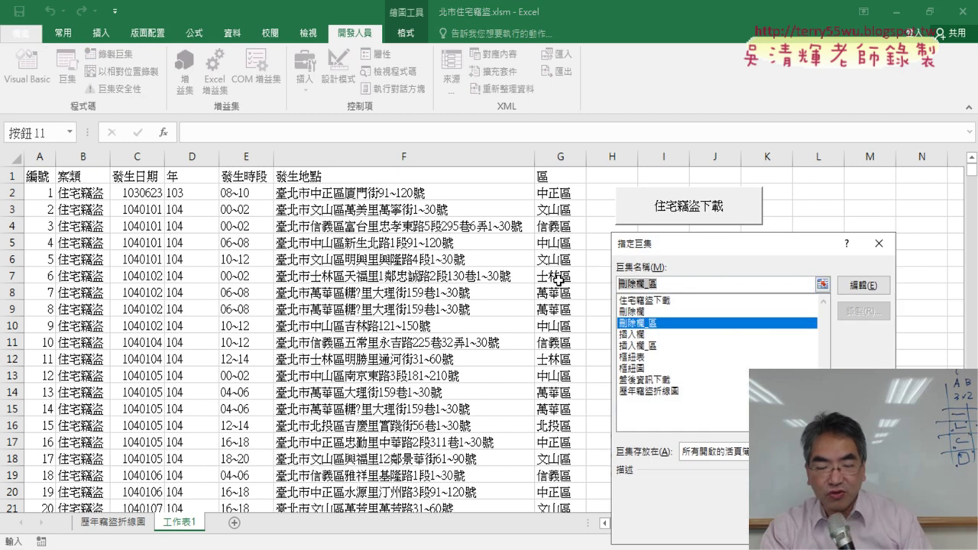
pyautogui.press('Return')
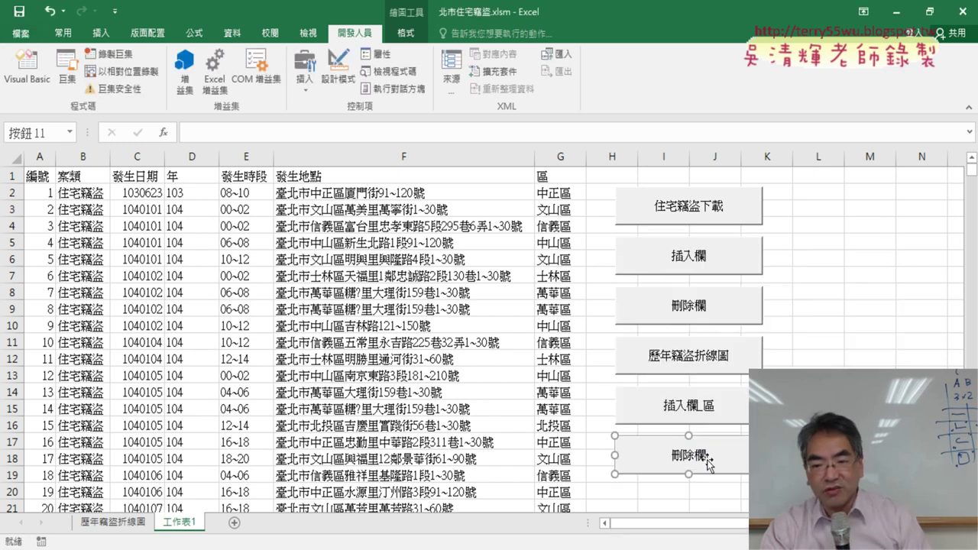
pyautogui.click(675, 456)
pyautogui.press('Delete')
pyautogui.press('Delete')
pyautogui.press('Delete')
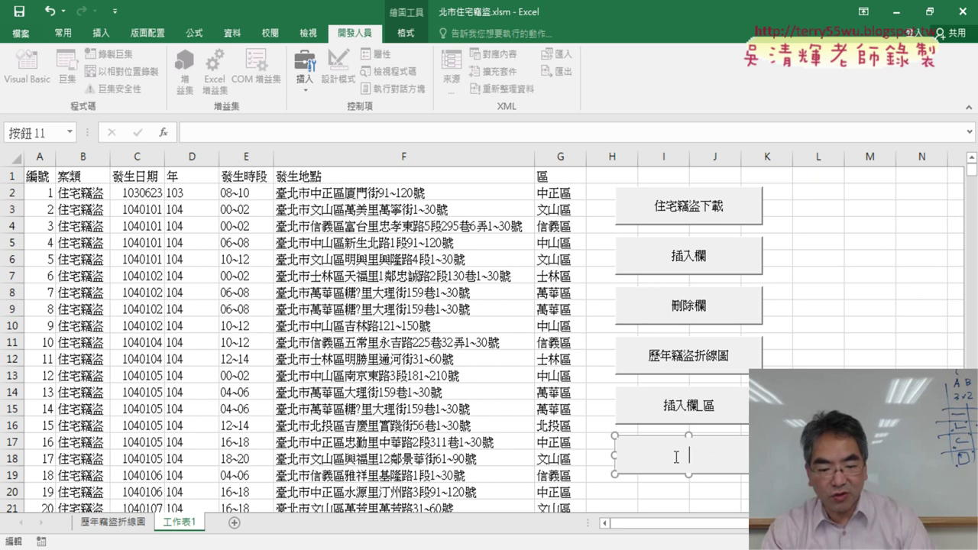
pyautogui.write('刪除欄_區')
pyautogui.click(870, 376)
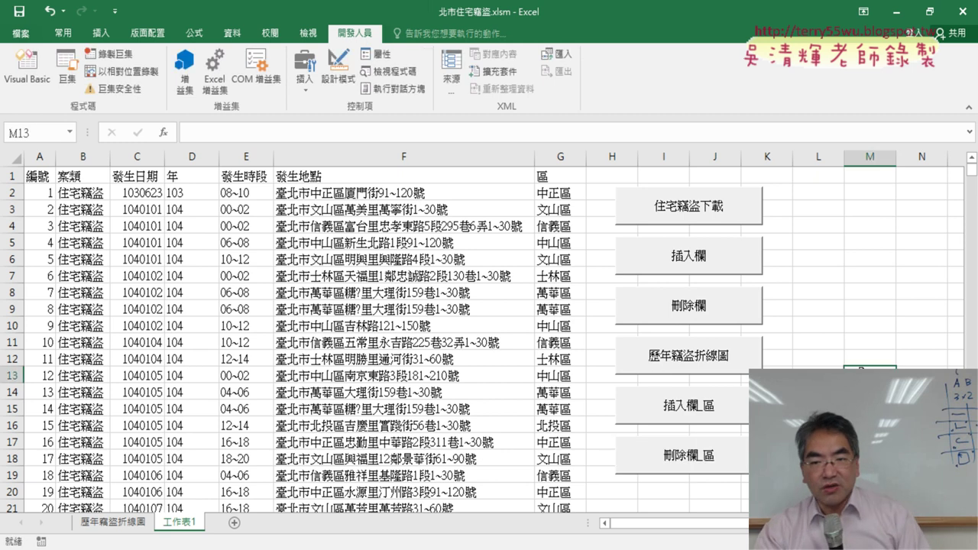
# Alternate the 刪除欄_區 and 插入欄_區 buttons repeatedly to clear and rebuild district column G.
pyautogui.click(685, 463)
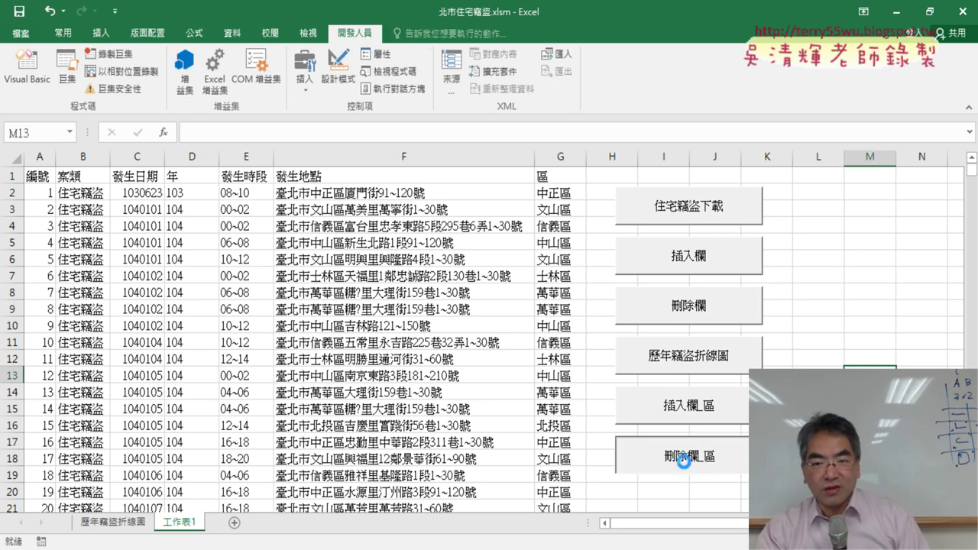
pyautogui.click(696, 413)
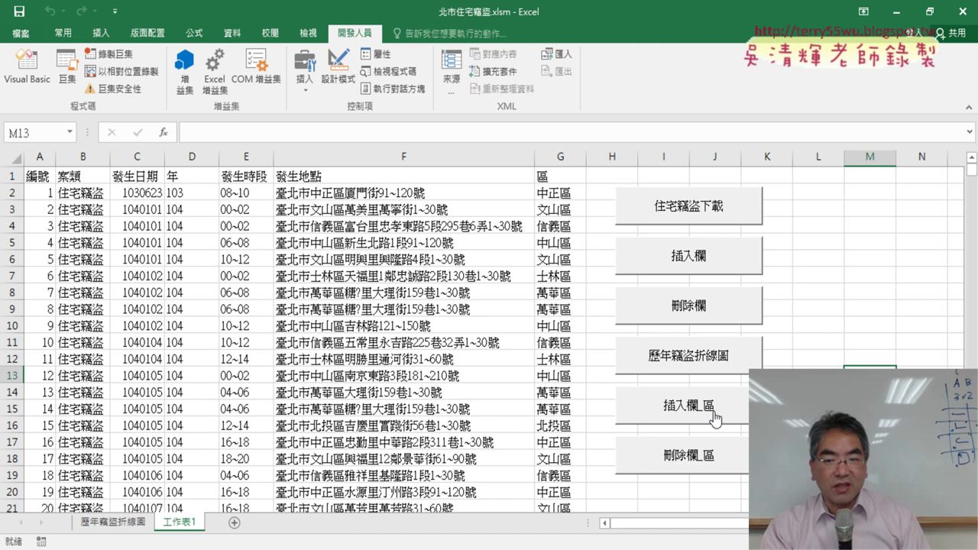
pyautogui.click(689, 412)
pyautogui.click(689, 413)
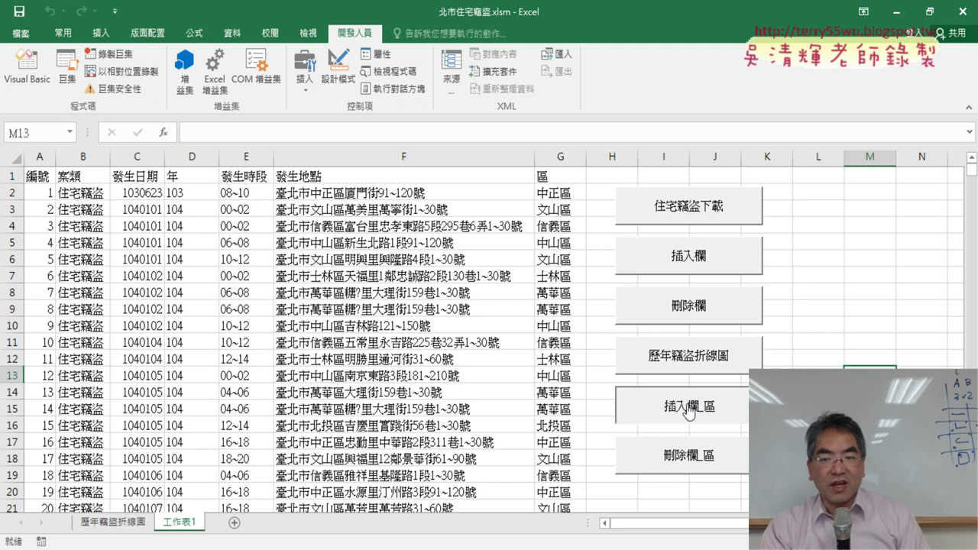
pyautogui.click(690, 413)
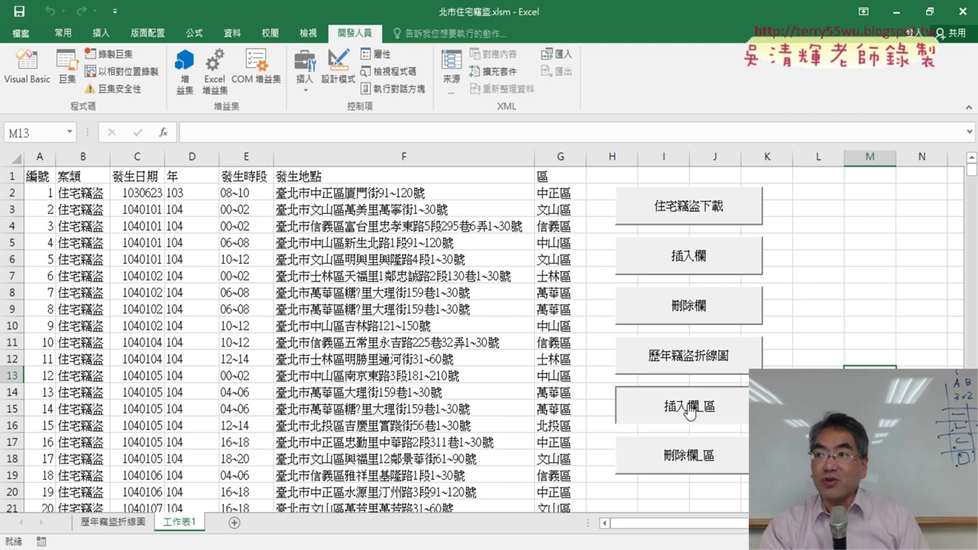
pyautogui.click(685, 458)
pyautogui.click(687, 459)
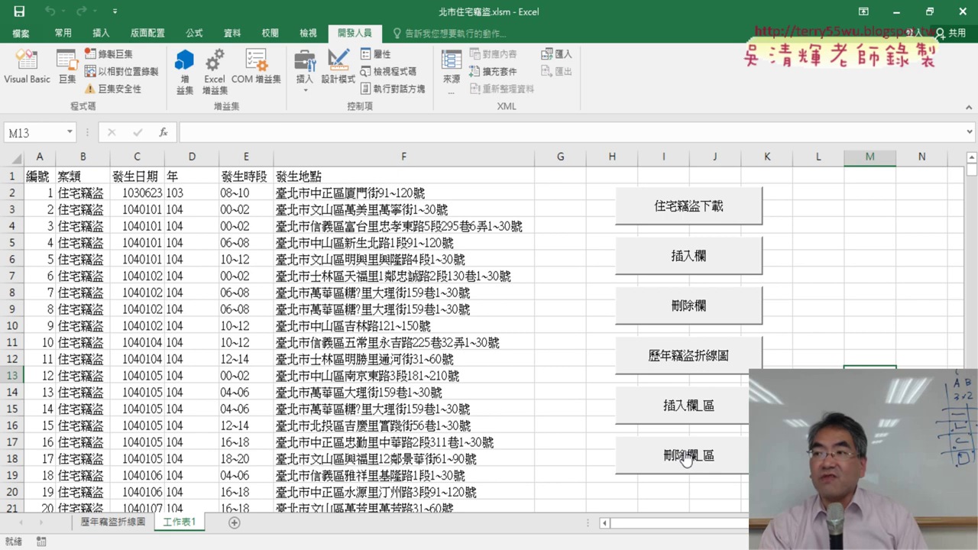
pyautogui.click(690, 410)
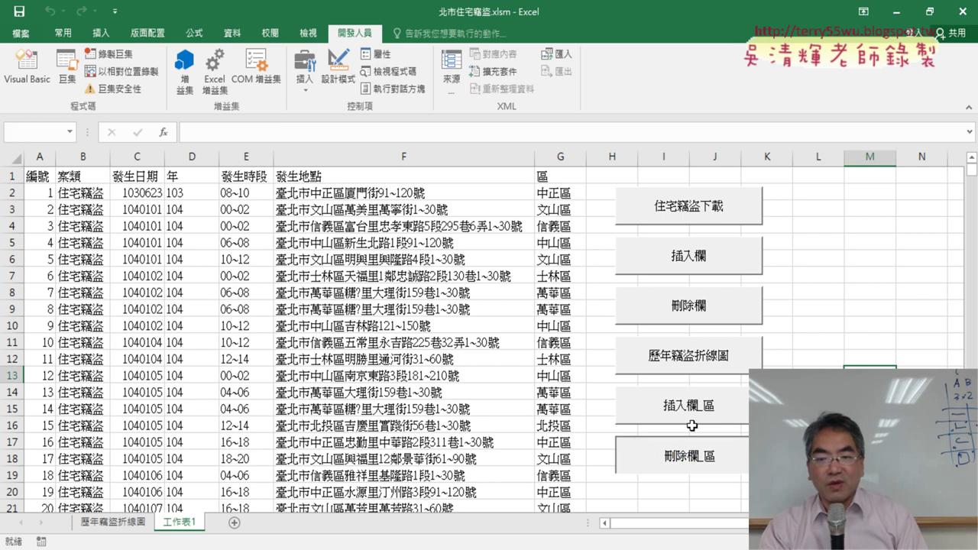
pyautogui.click(697, 460)
pyautogui.click(697, 413)
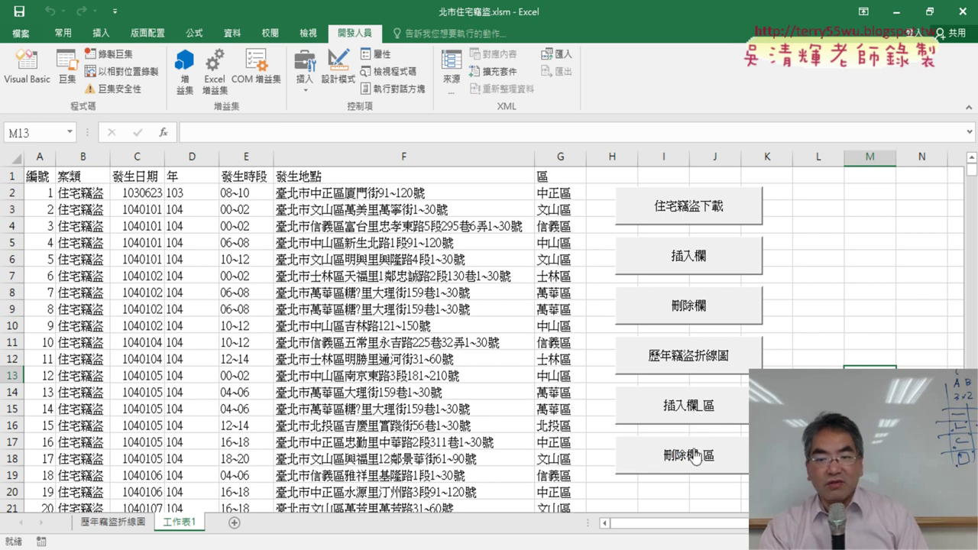
pyautogui.click(697, 459)
pyautogui.click(697, 413)
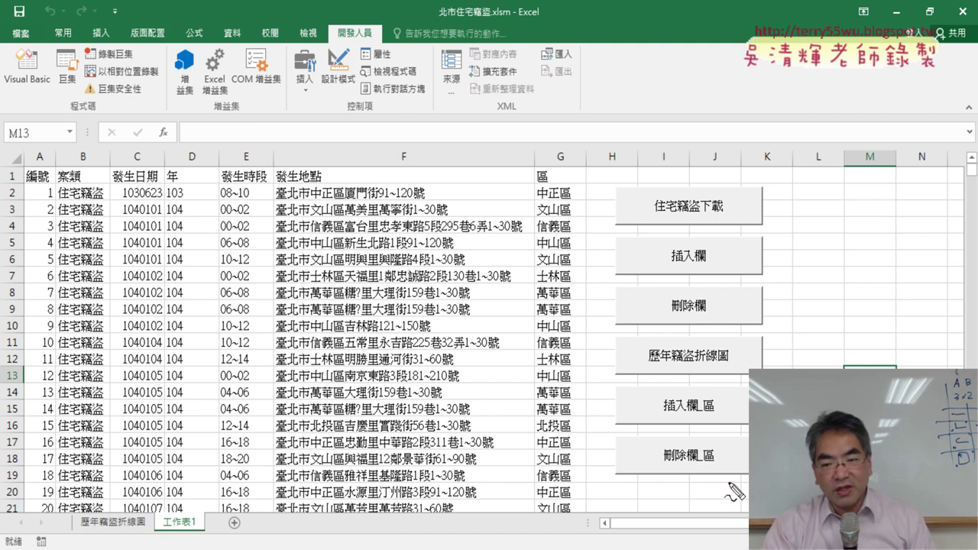
# Briefly circle the two new buttons, then open the Visual Basic editor.
pyautogui.moveTo(716, 495)
pyautogui.mouseDown()
pyautogui.moveTo(613, 398)
pyautogui.moveTo(690, 493)
pyautogui.mouseUp()
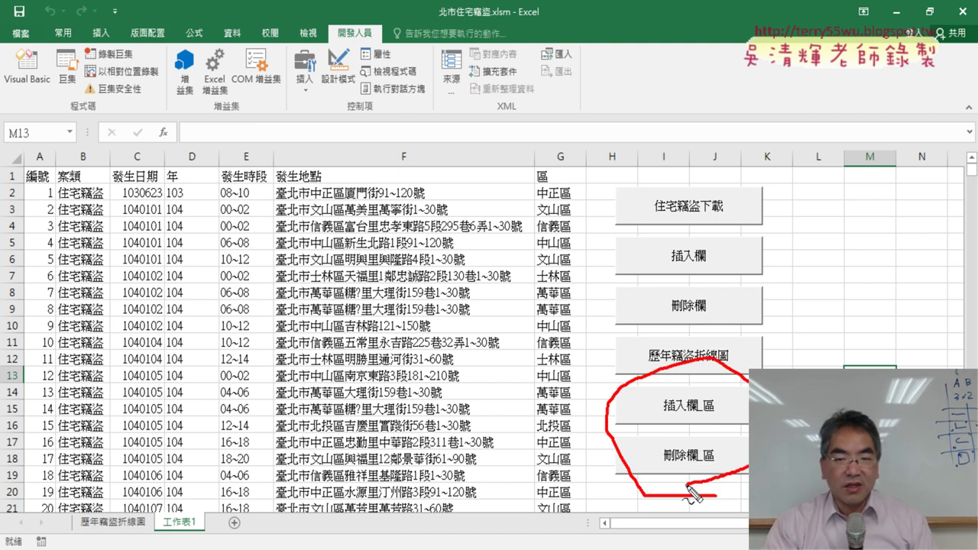
pyautogui.press('Escape')
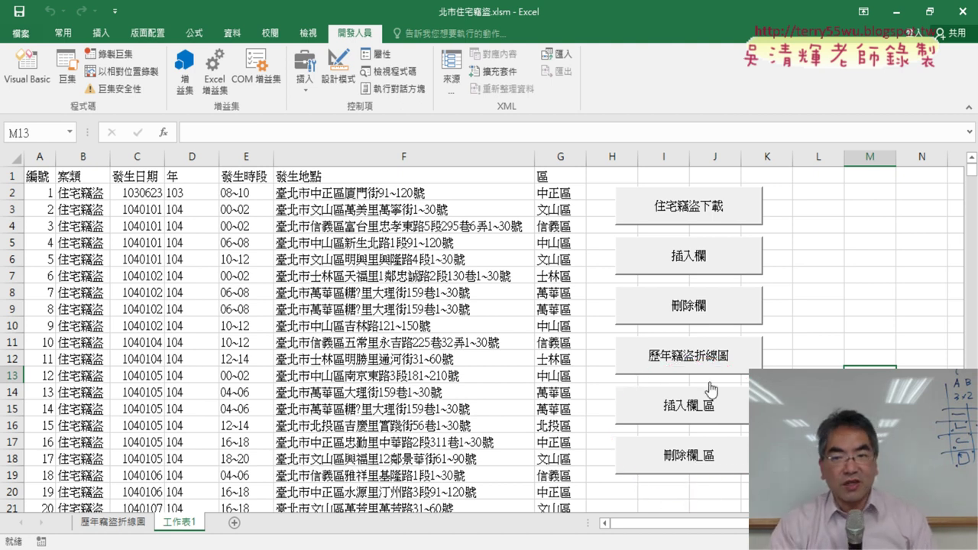
pyautogui.click(27, 65)
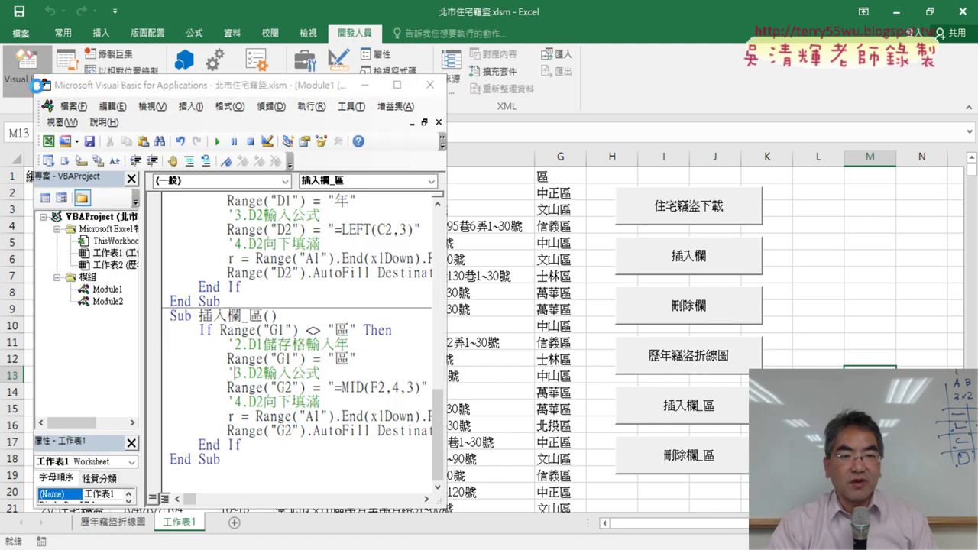
pyautogui.scroll(2, 252, 401)
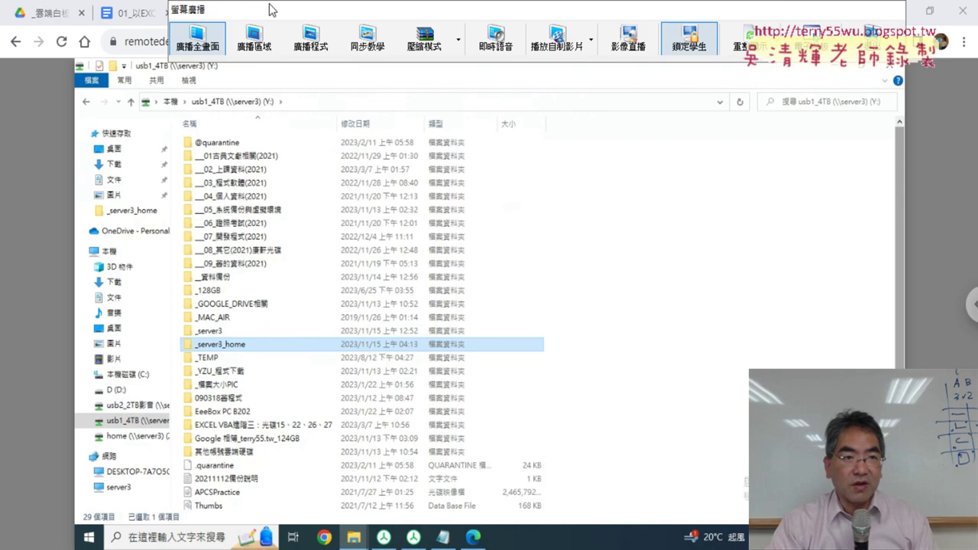
# In the handout's 錄製巨集與註解 section, select the code from Sub 刪除欄() through the second End Sub.
pyautogui.click(133, 13)
pyautogui.scroll(4, 550, 274)
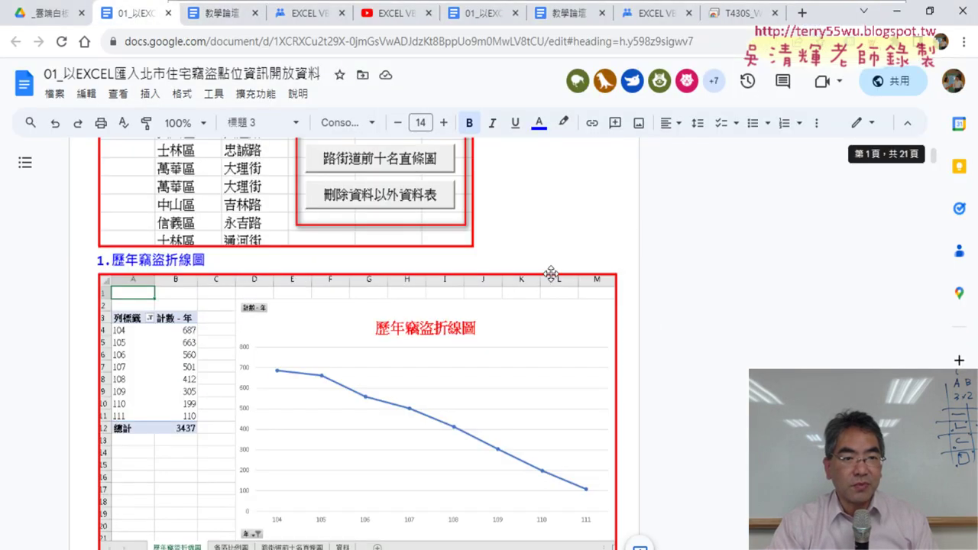
pyautogui.scroll(-10, 550, 274)
pyautogui.scroll(-10, 551, 271)
pyautogui.scroll(-10, 554, 267)
pyautogui.scroll(-10, 556, 264)
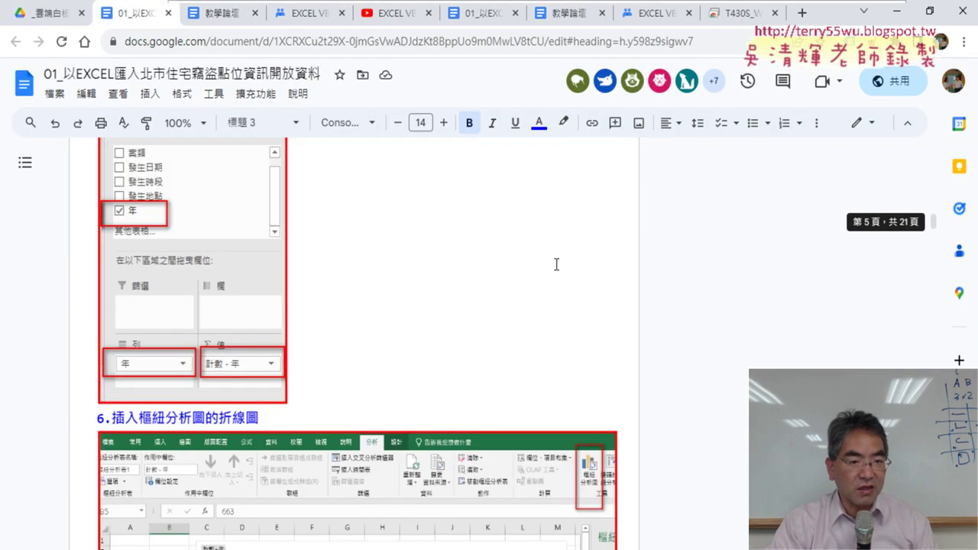
pyautogui.scroll(-10, 556, 264)
pyautogui.scroll(-10, 555, 263)
pyautogui.scroll(-10, 555, 262)
pyautogui.scroll(-10, 556, 261)
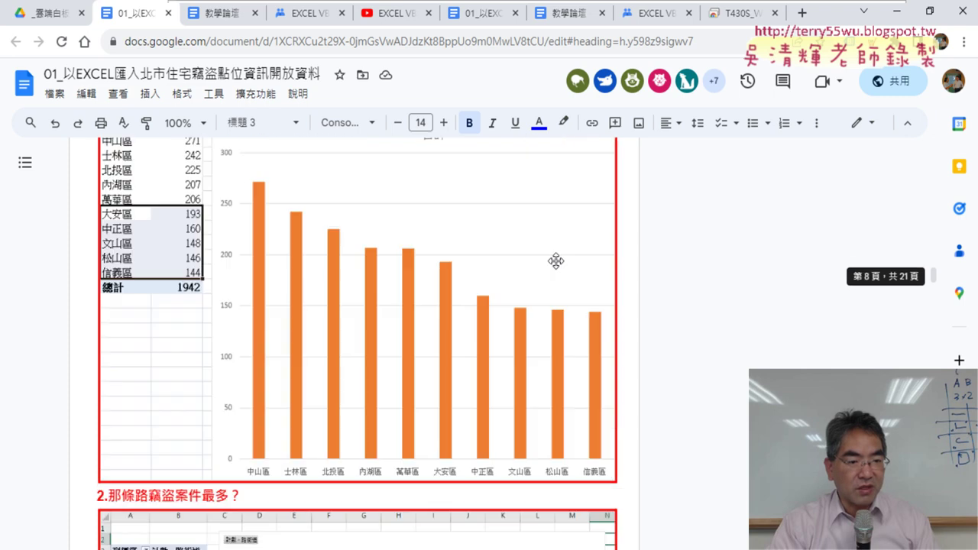
pyautogui.scroll(-10, 555, 261)
pyautogui.scroll(-10, 556, 261)
pyautogui.scroll(-10, 555, 260)
pyautogui.scroll(-10, 556, 260)
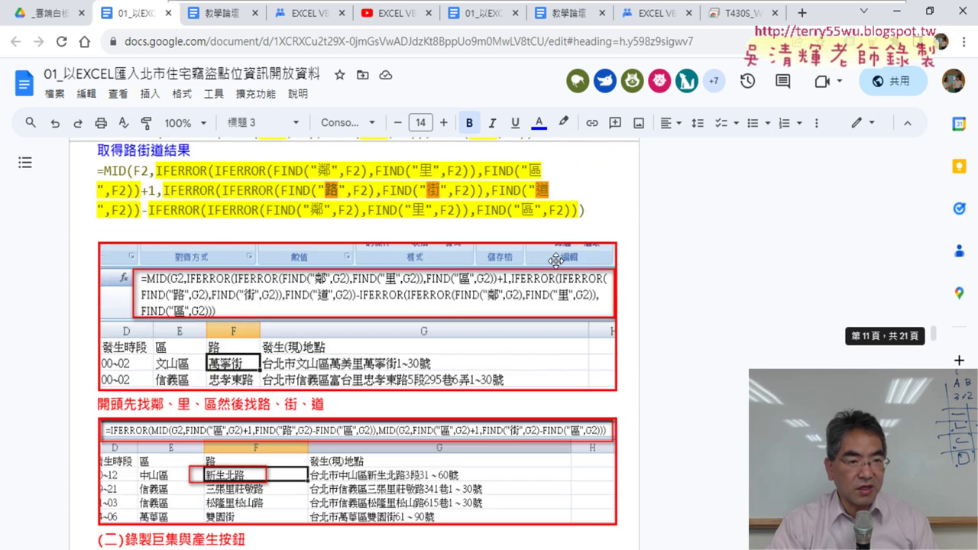
pyautogui.scroll(-10, 555, 261)
pyautogui.scroll(-10, 557, 262)
pyautogui.scroll(-3, 480, 301)
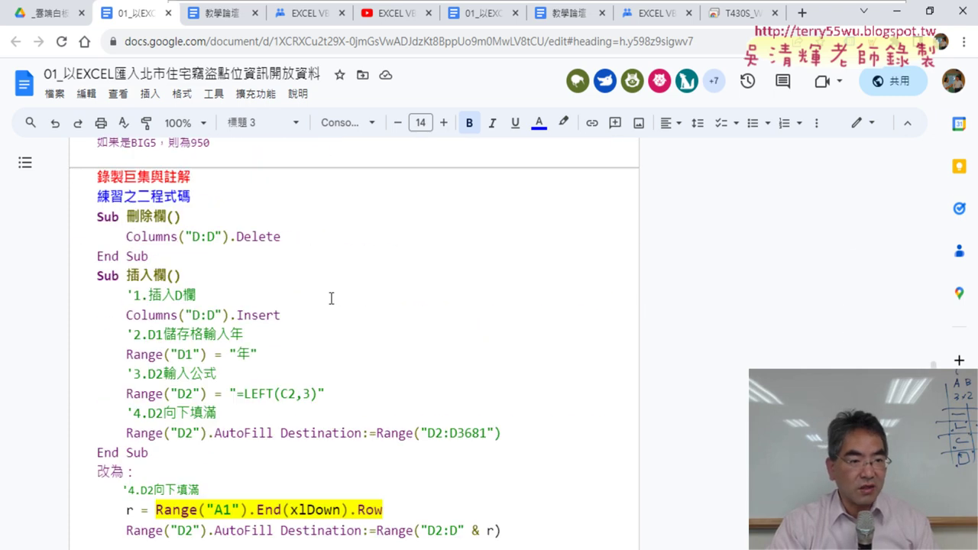
pyautogui.scroll(-1, 331, 298)
pyautogui.moveTo(97, 186); pyautogui.dragTo(195, 417)
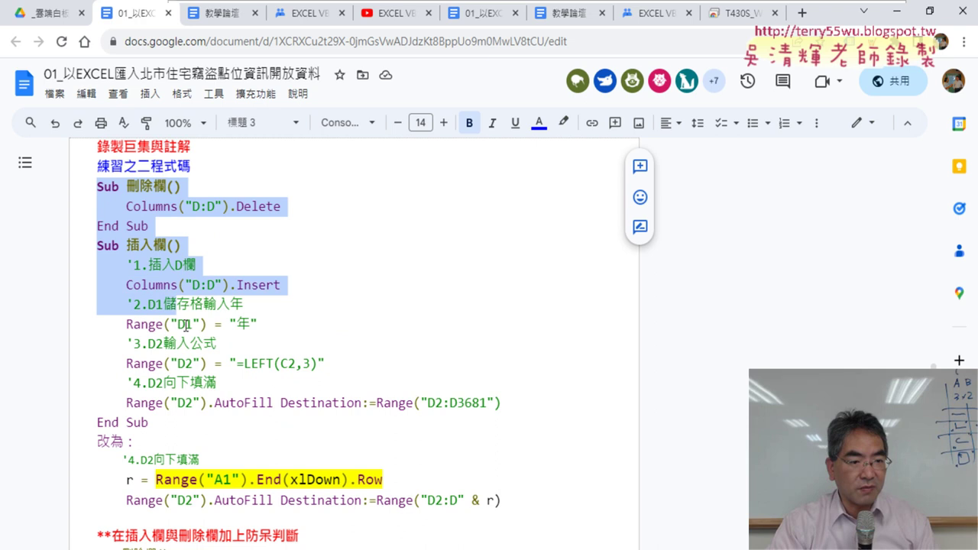